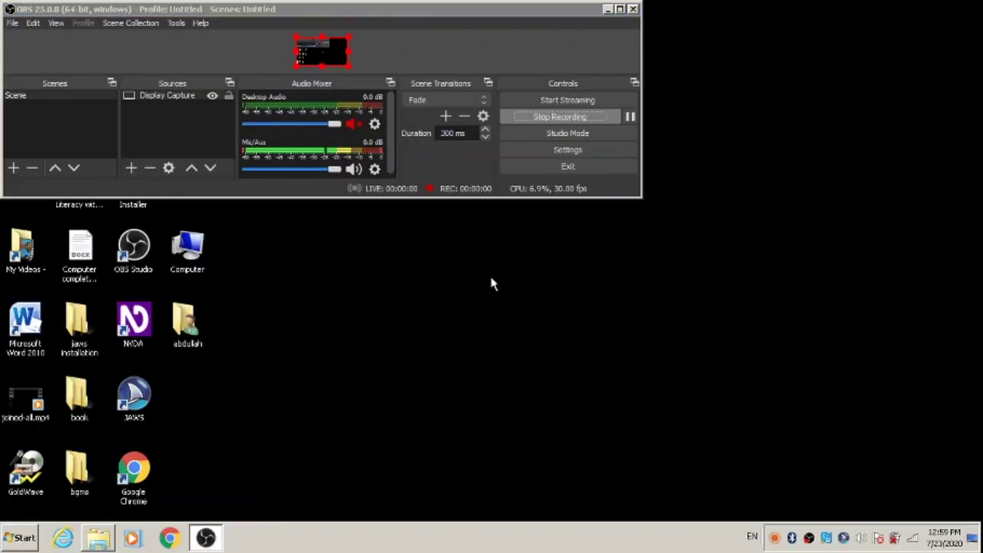
# - Minimize the OBS Studio window with Win+D to reveal the desktop
pyautogui.press('super+d')
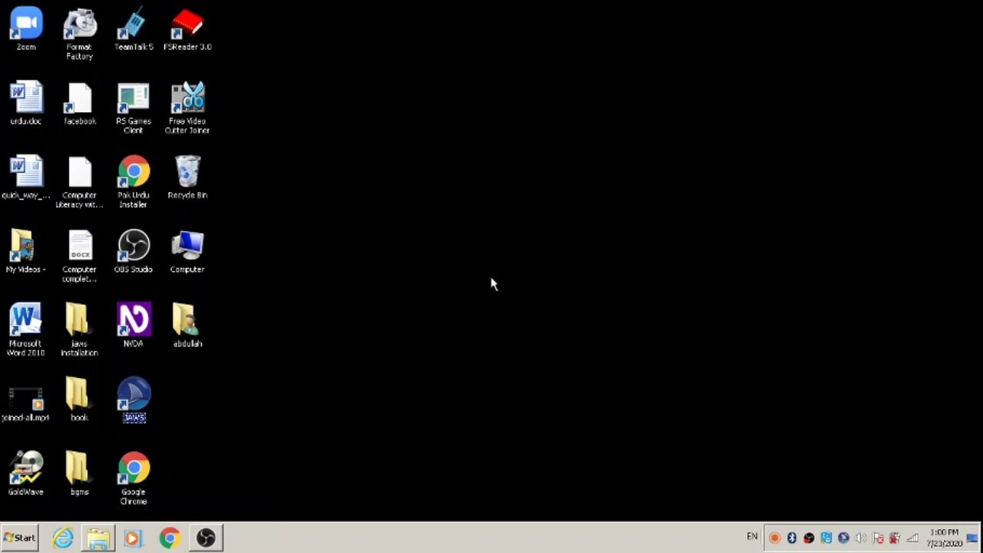
# - Launch Microsoft Word 2010 from its desktop shortcut to get a blank Document1
pyautogui.press('m')
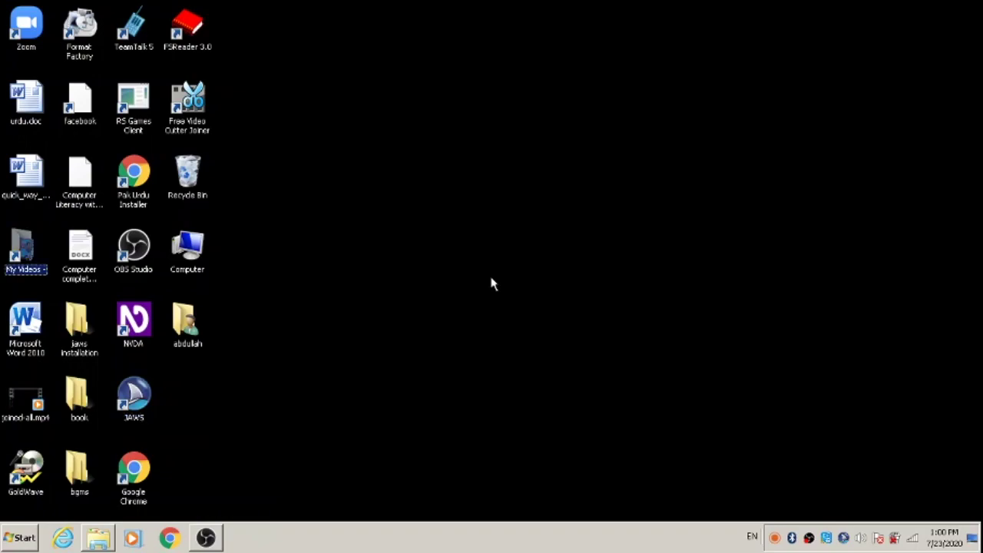
pyautogui.press('m')
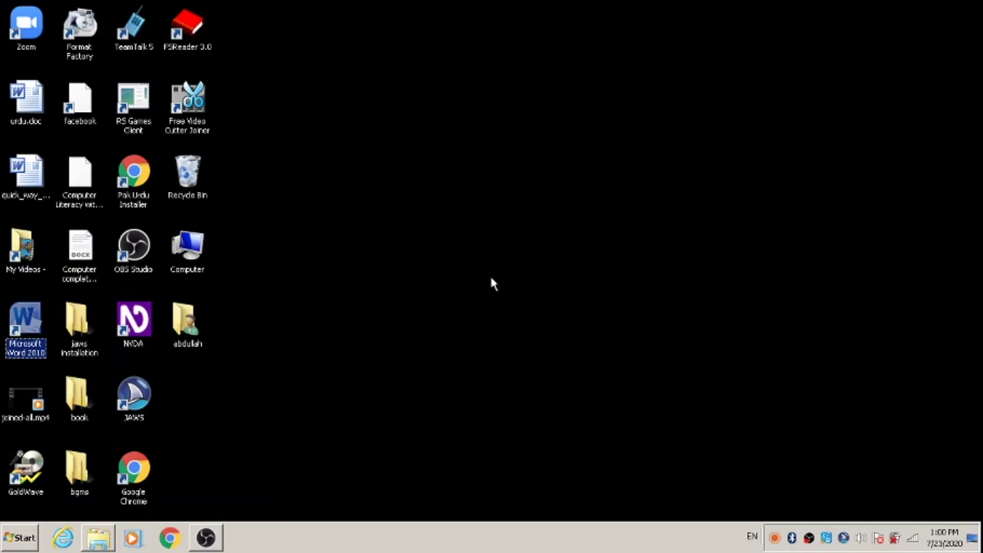
pyautogui.press('Return')
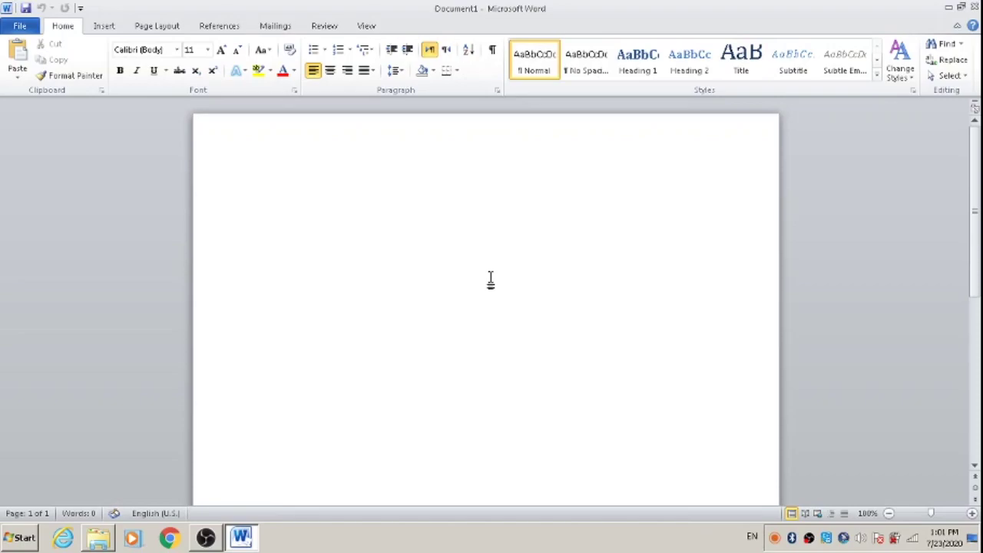
# - Replace a false start with the sentence 'islamabad is the capital of pakistan'
pyautogui.write('Th')
pyautogui.write('e first ')
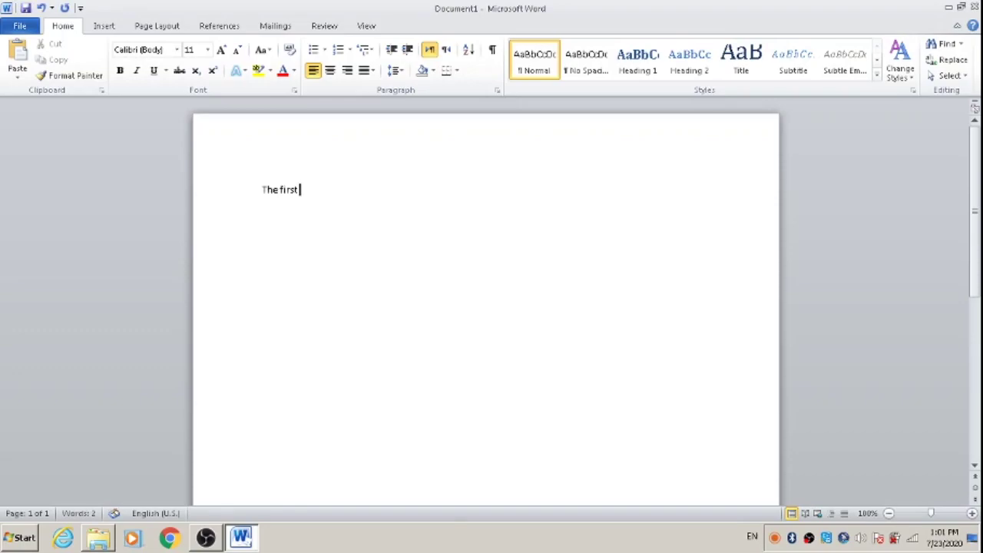
pyautogui.write('gove')
pyautogui.write('r')
pyautogui.press('BackSpace')
pyautogui.press('BackSpace')
pyautogui.press('BackSpace')
pyautogui.press('BackSpace')
pyautogui.press('BackSpace')
pyautogui.press('BackSpace')
pyautogui.press('BackSpace')
pyautogui.write('i')
pyautogui.write('slamabad')
pyautogui.write(' is the ')
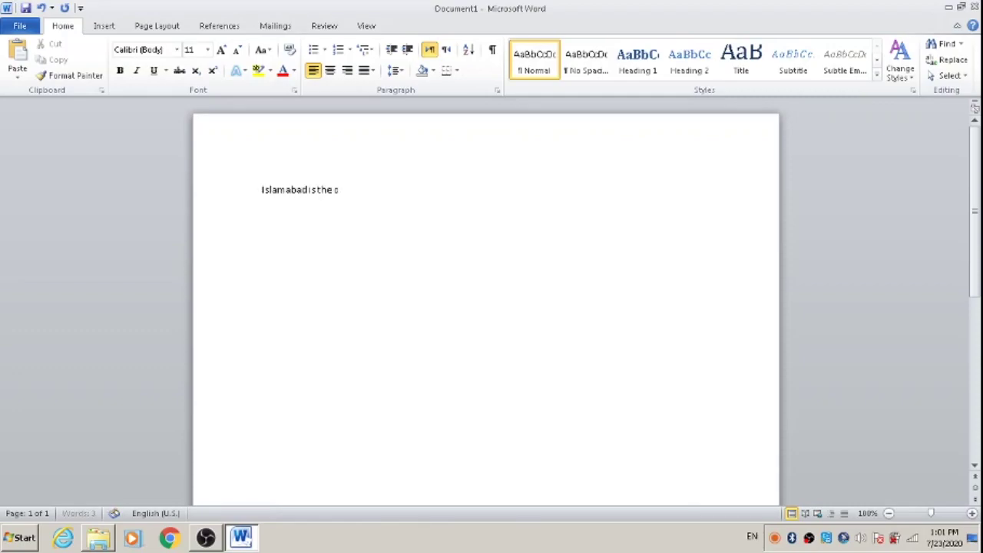
pyautogui.write('capital of')
pyautogui.write(' pakis')
pyautogui.write('tan')
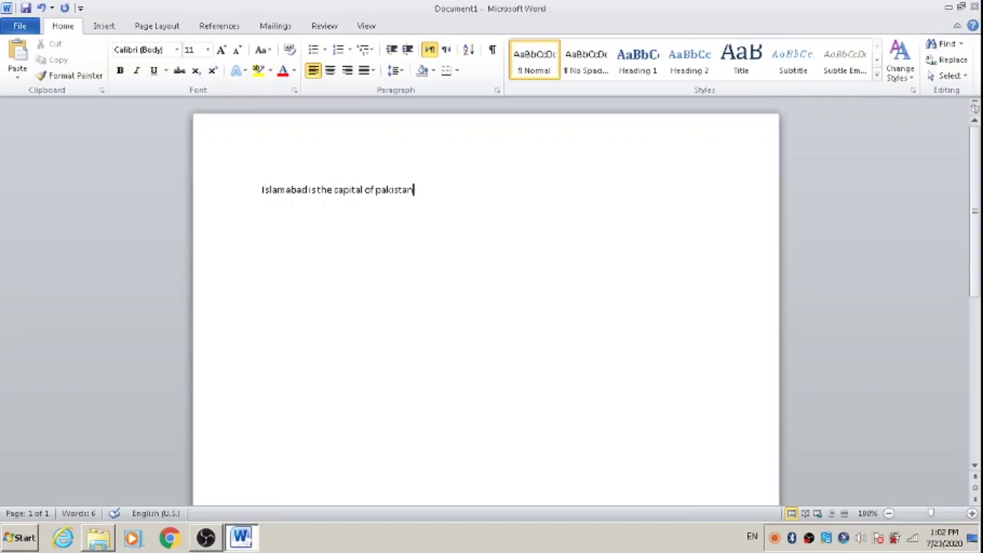
pyautogui.hotkey('ctrl', 'Left')
pyautogui.hotkey('ctrl', 'Left')
# - Select the word 'capital' and make it bold
pyautogui.hotkey('ctrl', 'shift', 'Right')
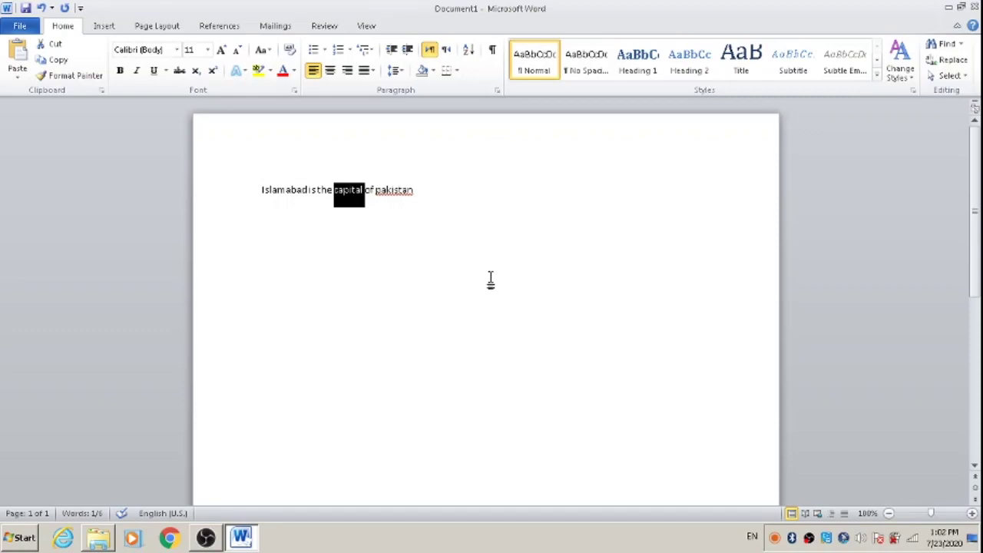
pyautogui.hotkey('ctrl', 'b')
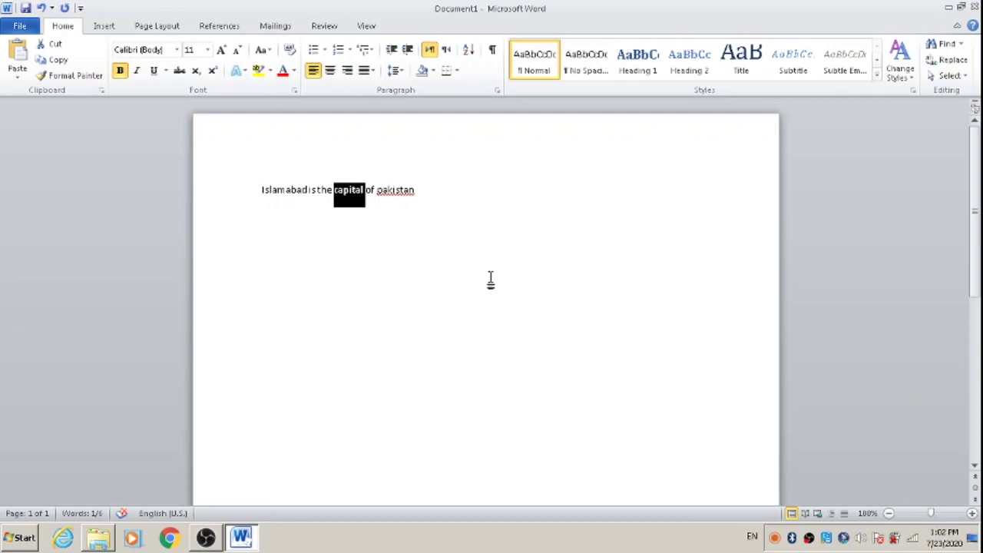
# - Italicize 'capital', trying an underline and then removing it
pyautogui.hotkey('ctrl', 'i')
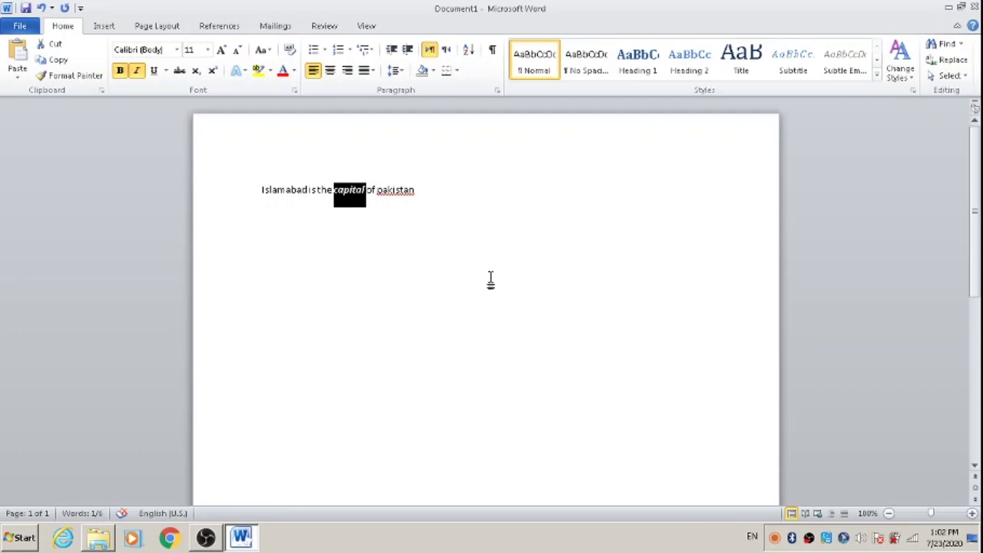
pyautogui.hotkey('ctrl', 'u')
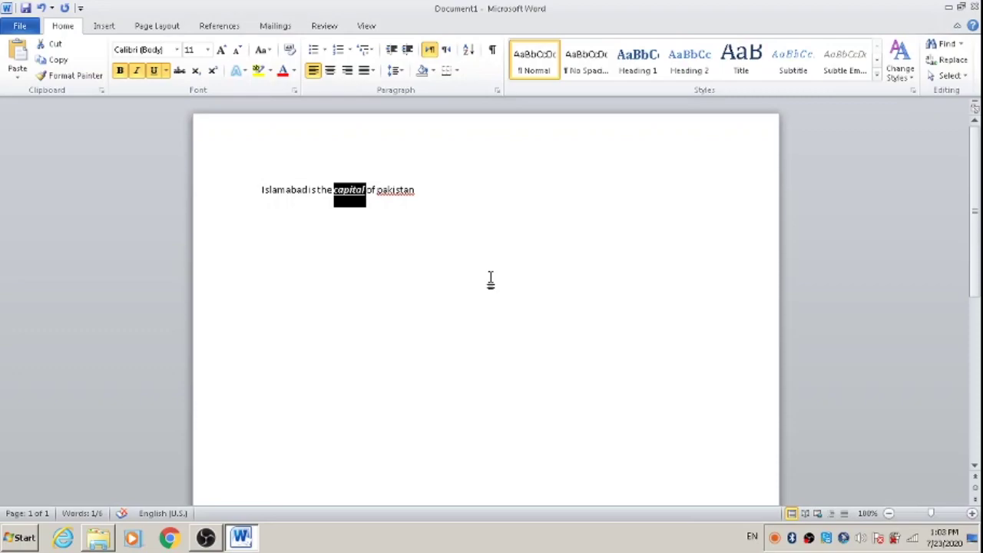
pyautogui.hotkey('ctrl', 'u')
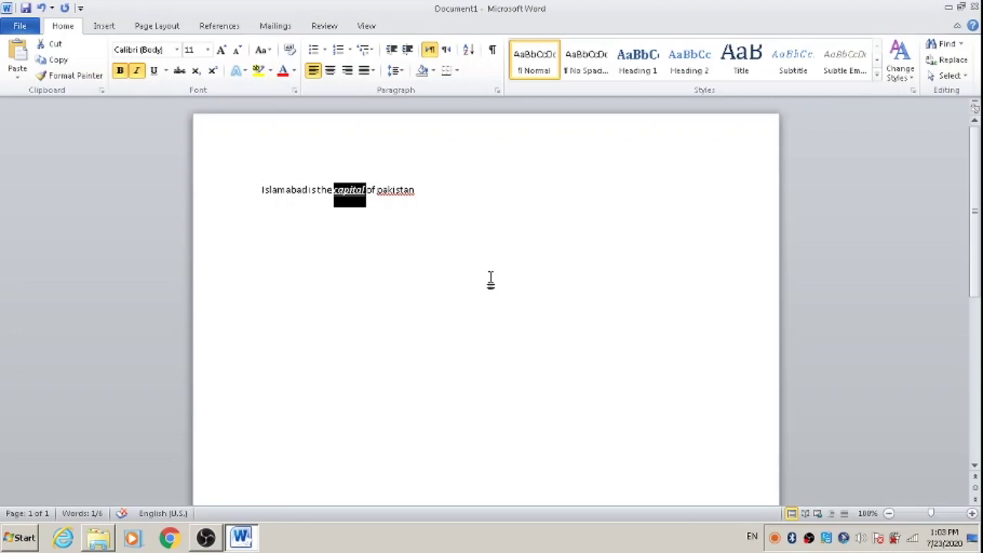
# - Enlarge 'capital' one point at a time from 11 pt to past 30 pt
pyautogui.hotkey('ctrl', ']')
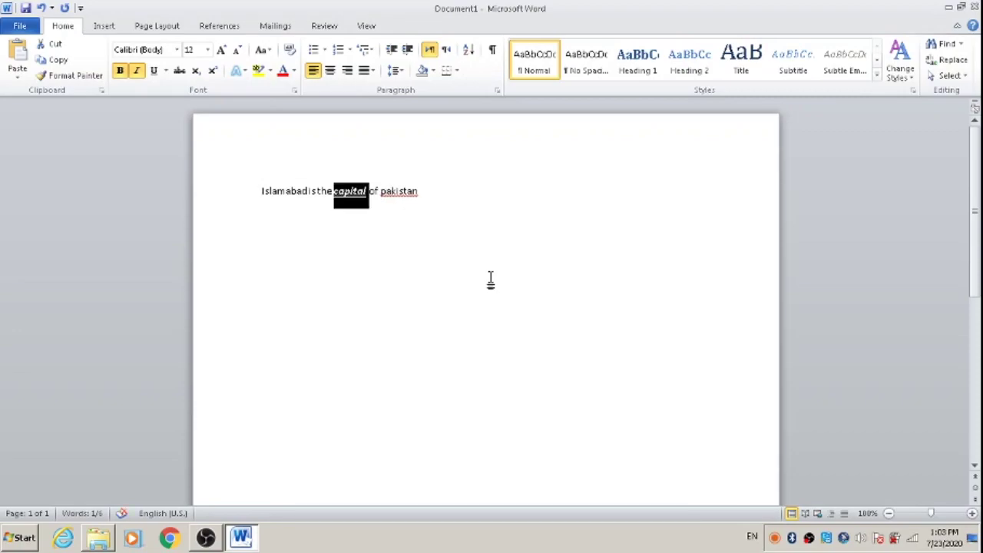
pyautogui.hotkey('ctrl', ']')
pyautogui.hotkey('ctrl', ']')
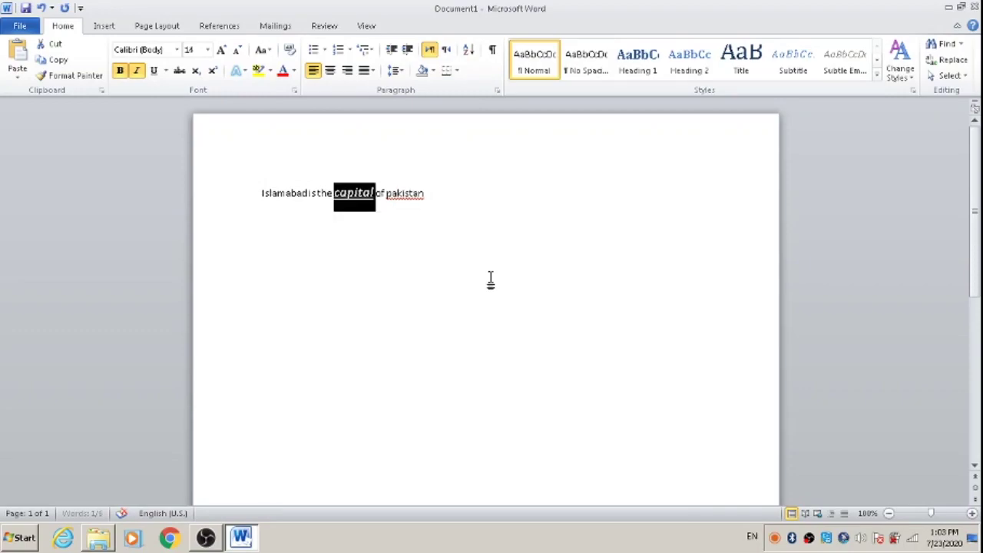
pyautogui.hotkey('ctrl', ']')
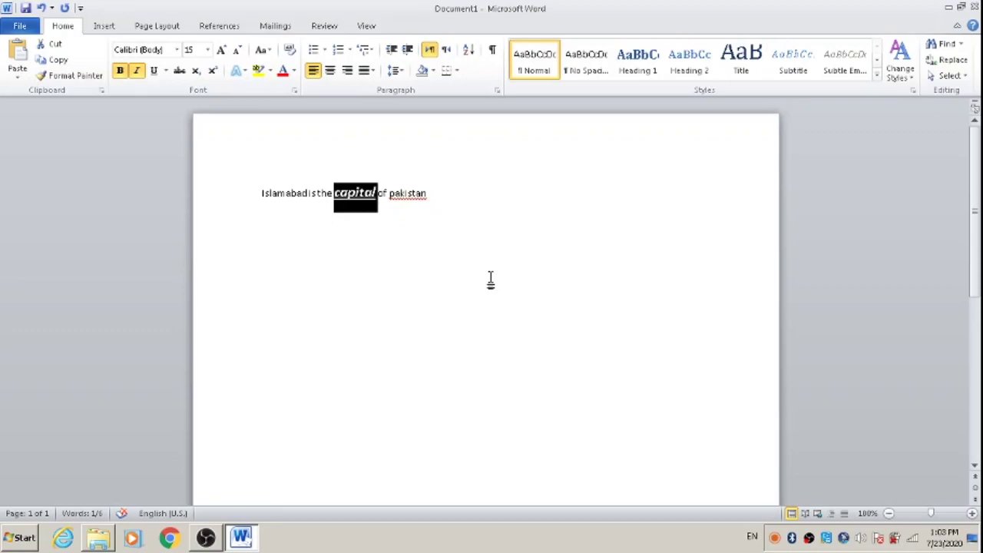
pyautogui.hotkey('ctrl', ']')
pyautogui.hotkey('ctrl', ']')
pyautogui.hotkey('ctrl', ']')
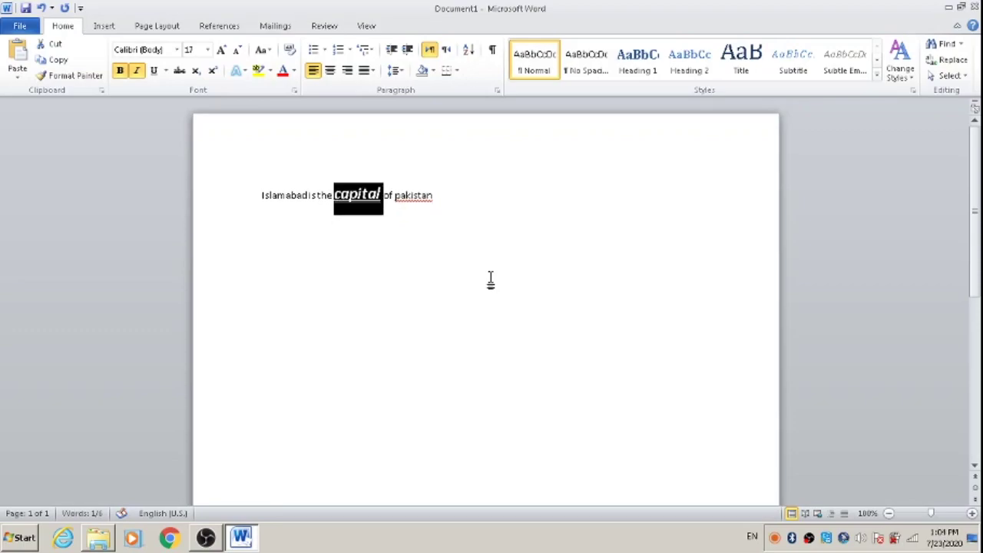
pyautogui.hotkey('ctrl', ']')
pyautogui.hotkey('ctrl', ']')
pyautogui.hotkey('ctrl', ']')
pyautogui.hotkey('ctrl', ']')
pyautogui.hotkey('ctrl', ']')
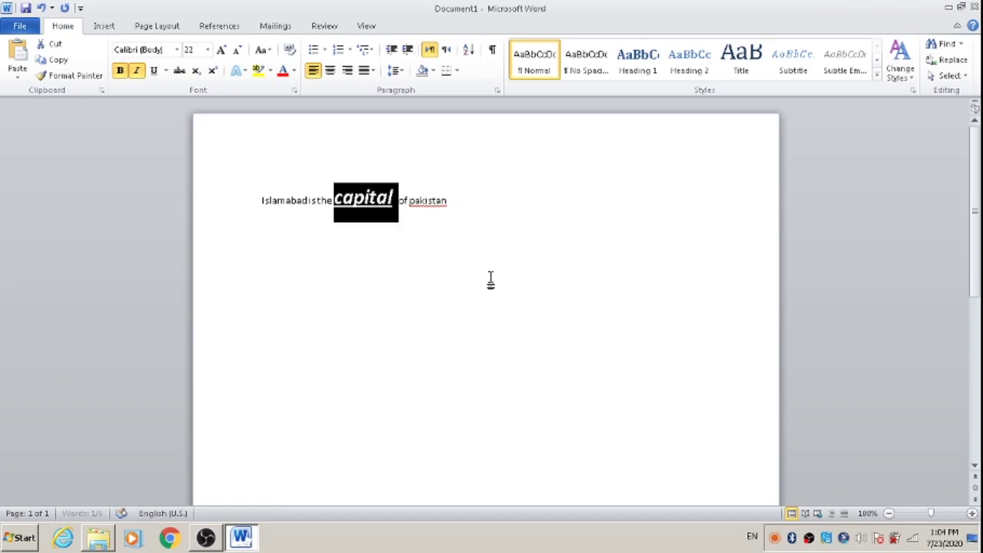
pyautogui.hotkey('ctrl', ']')
pyautogui.hotkey('ctrl', ']')
pyautogui.hotkey('ctrl', ']')
pyautogui.hotkey('ctrl', ']')
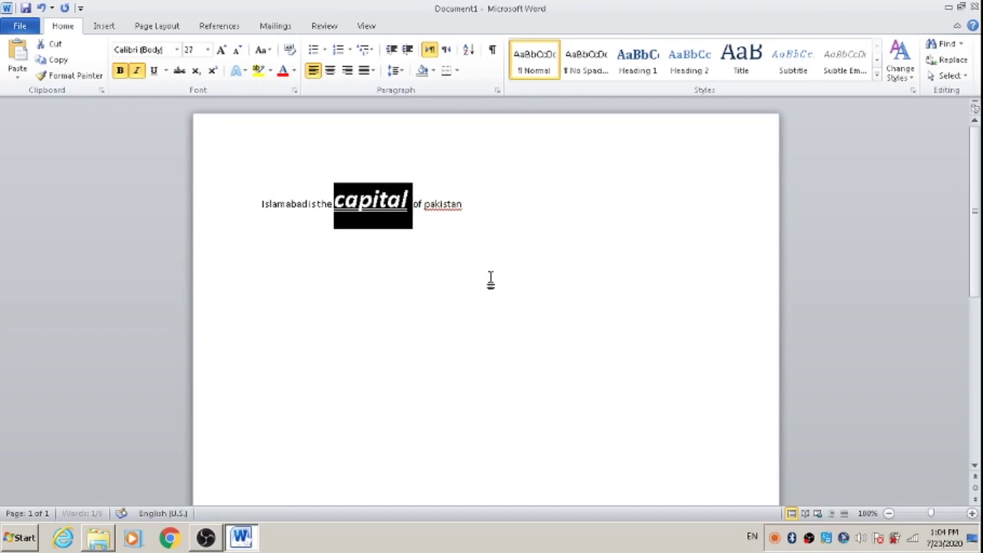
pyautogui.hotkey('ctrl', ']')
pyautogui.hotkey('ctrl', ']')
pyautogui.hotkey('ctrl', ']')
pyautogui.hotkey('ctrl', ']')
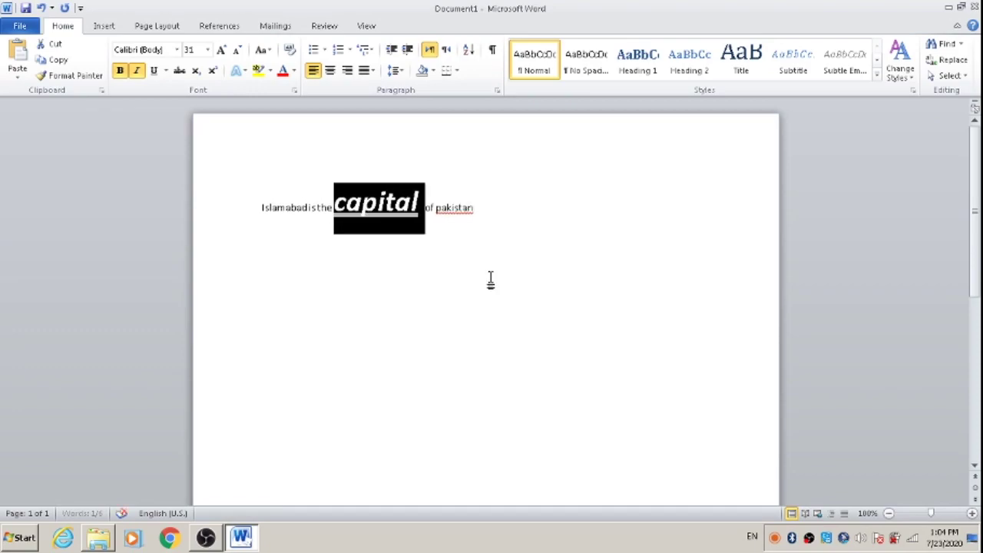
pyautogui.hotkey('ctrl', ']')
pyautogui.hotkey('ctrl', ']')
pyautogui.hotkey('ctrl', ']')
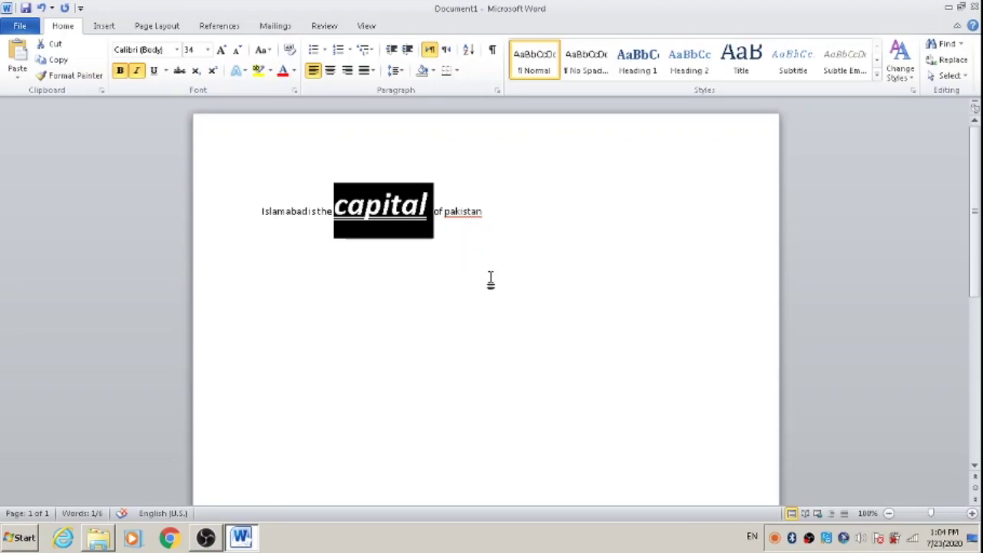
# - Shrink 'capital' one point at a time back down to about 14 pt
pyautogui.hotkey('ctrl', '[')
pyautogui.hotkey('ctrl', '[')
pyautogui.hotkey('ctrl', '[')
pyautogui.hotkey('ctrl', '[')
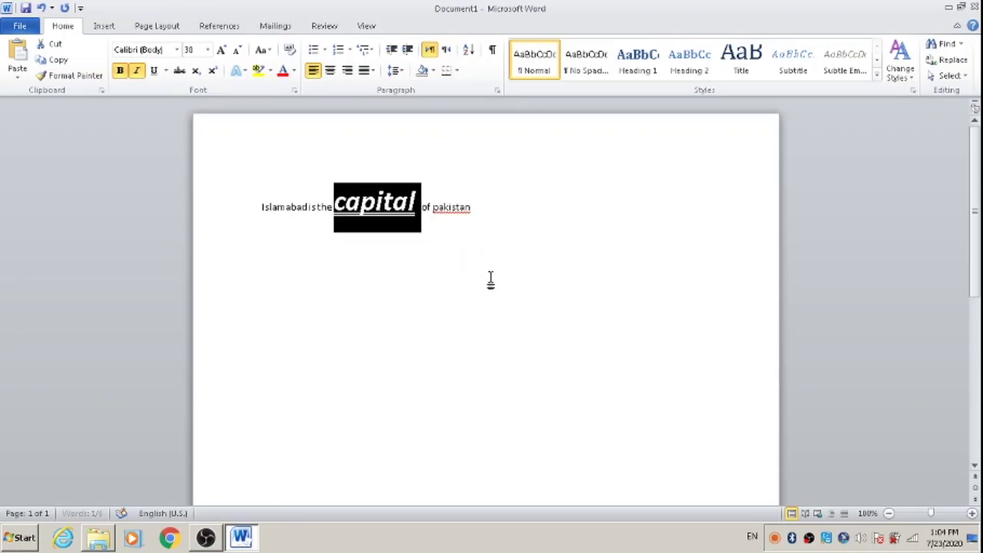
pyautogui.hotkey('ctrl', '[')
pyautogui.hotkey('ctrl', '[')
pyautogui.hotkey('ctrl', '[')
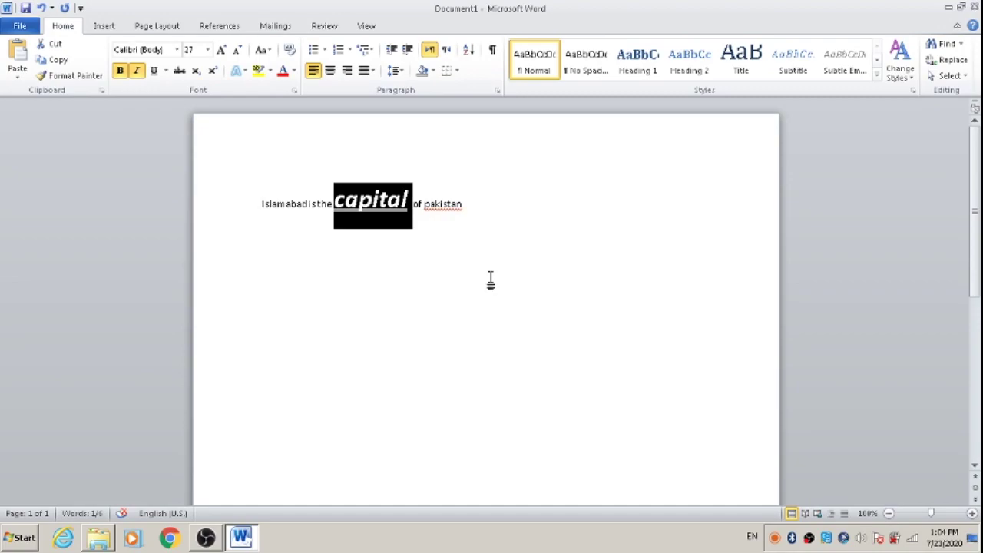
pyautogui.hotkey('ctrl', '[')
pyautogui.hotkey('ctrl', '[')
pyautogui.hotkey('ctrl', '[')
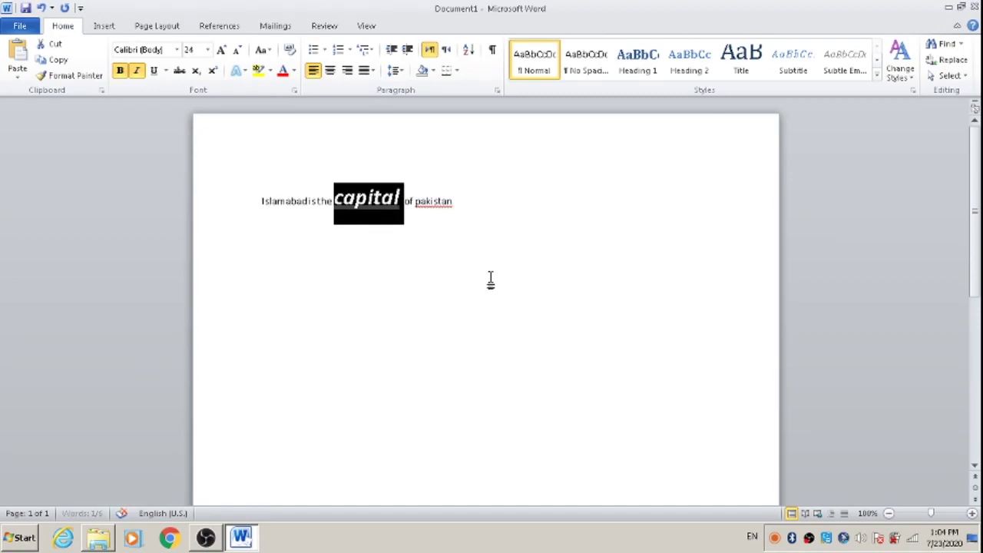
pyautogui.hotkey('ctrl', '[')
pyautogui.hotkey('ctrl', '[')
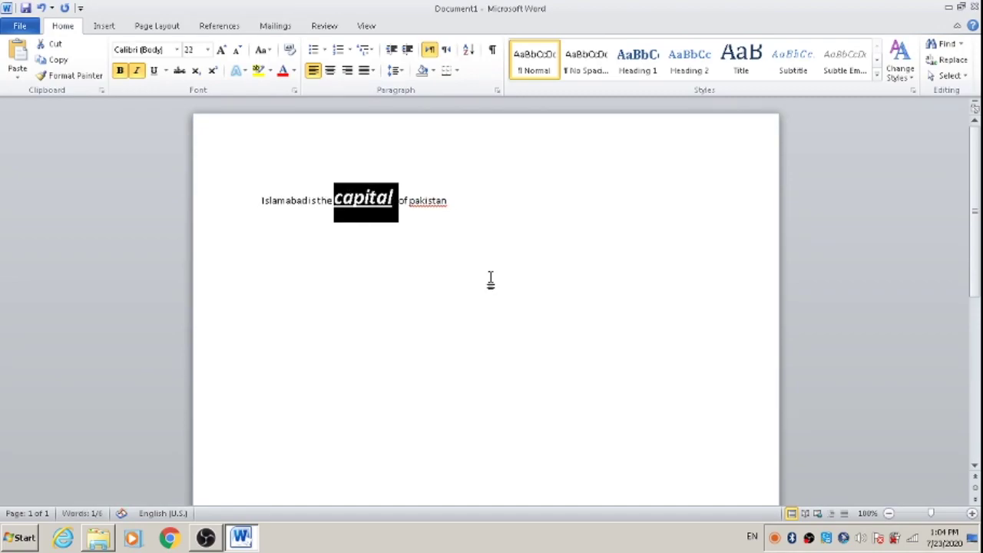
pyautogui.hotkey('ctrl', '[')
pyautogui.hotkey('ctrl', '[')
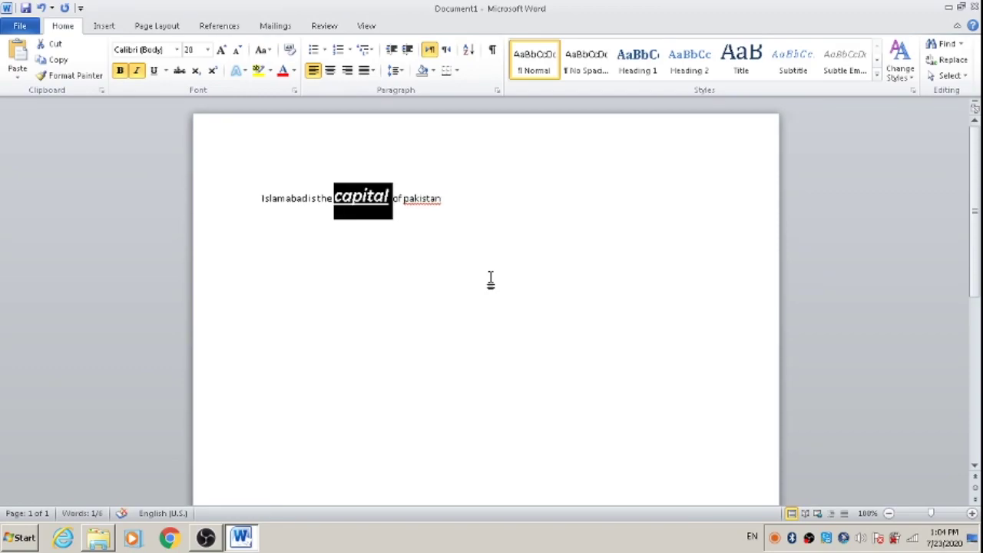
pyautogui.hotkey('ctrl', '[')
pyautogui.hotkey('ctrl', '[')
pyautogui.hotkey('ctrl', '[')
pyautogui.hotkey('ctrl', '[')
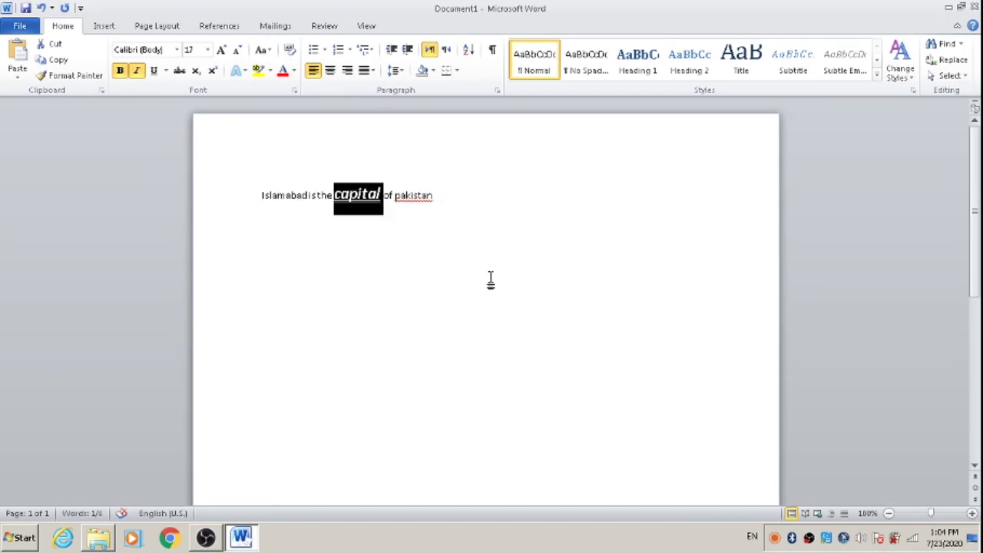
pyautogui.hotkey('ctrl', '[')
pyautogui.hotkey('ctrl', '[')
pyautogui.hotkey('ctrl', '[')
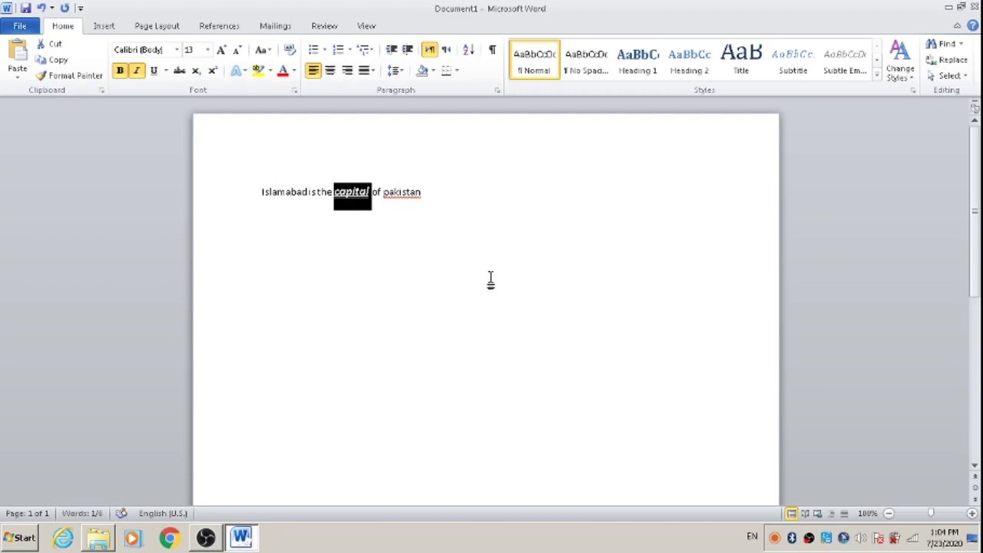
pyautogui.hotkey('ctrl', '[')
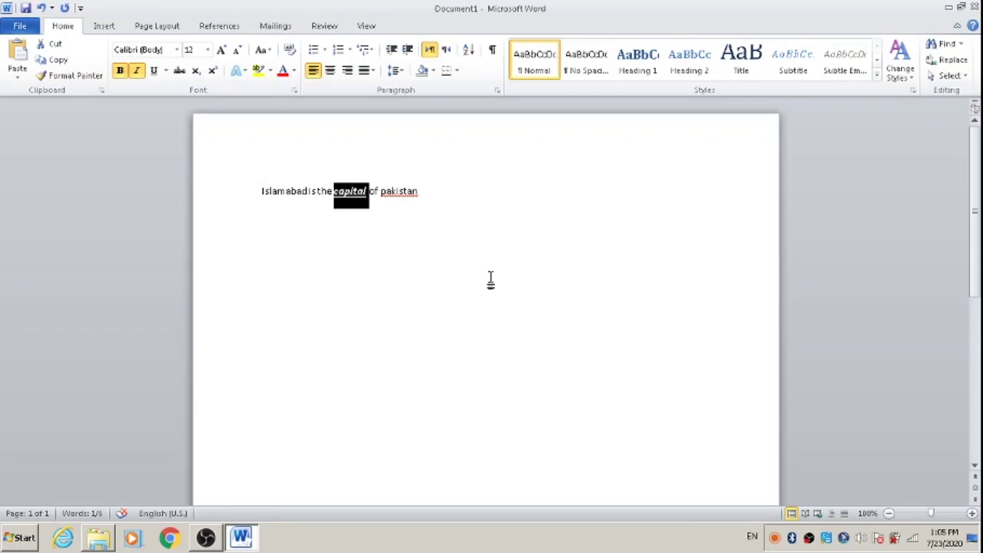
# - Grow 'capital' through 14, 20, 36, 72 and 240 pt up to 370 pt
pyautogui.hotkey('ctrl', 'shift', '.')
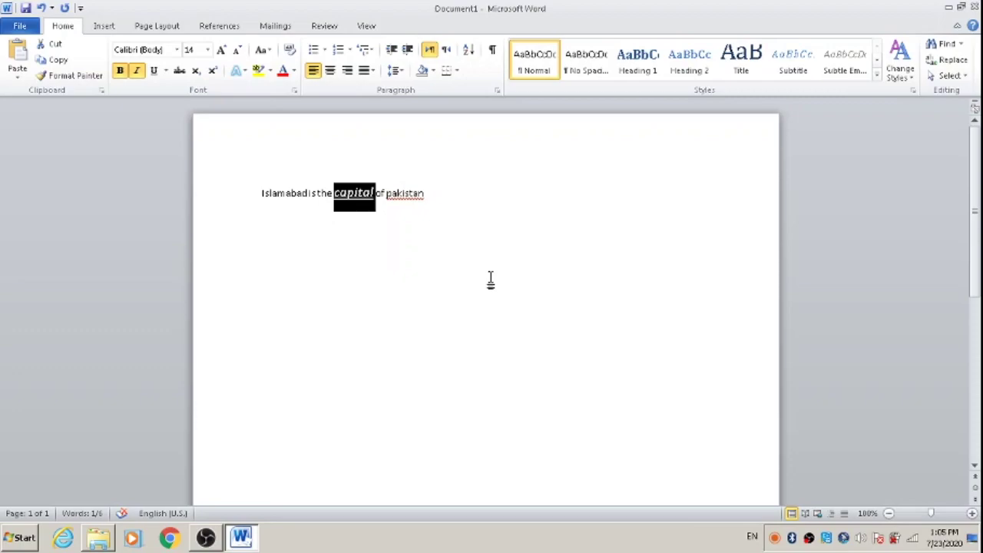
pyautogui.hotkey('ctrl', 'shift', '.')
pyautogui.hotkey('ctrl', 'shift', '.')
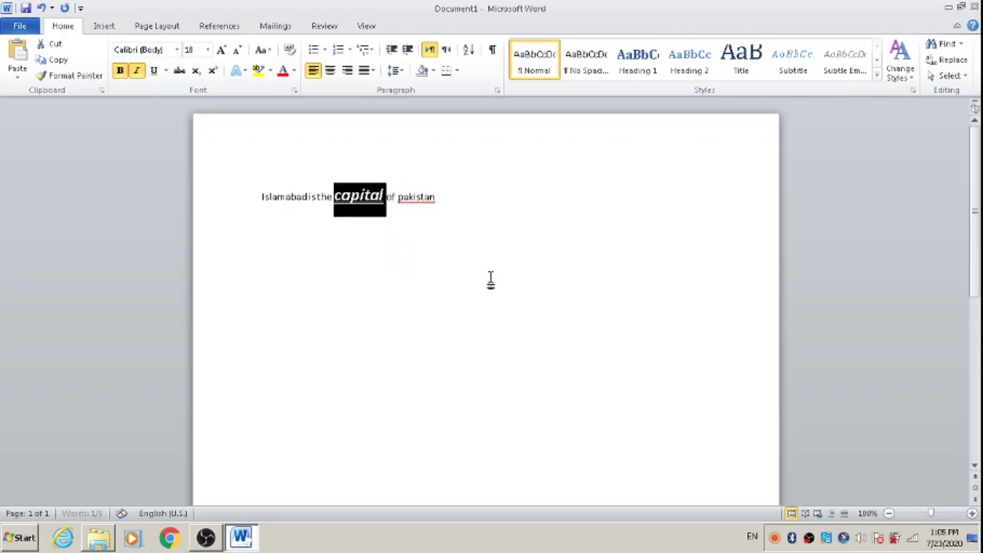
pyautogui.hotkey('ctrl', 'shift', '.')
pyautogui.hotkey('ctrl', 'shift', '.')
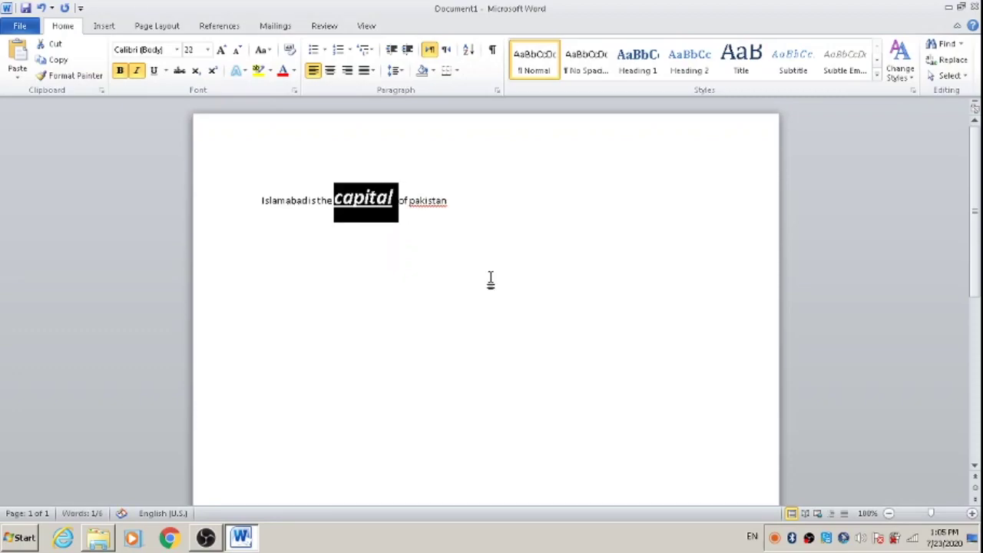
pyautogui.hotkey('ctrl', 'shift', '.')
pyautogui.hotkey('ctrl', 'shift', '.')
pyautogui.hotkey('ctrl', 'shift', '.')
pyautogui.hotkey('ctrl', 'shift', '.')
pyautogui.hotkey('ctrl', 'shift', '.')
pyautogui.hotkey('ctrl', 'shift', '.')
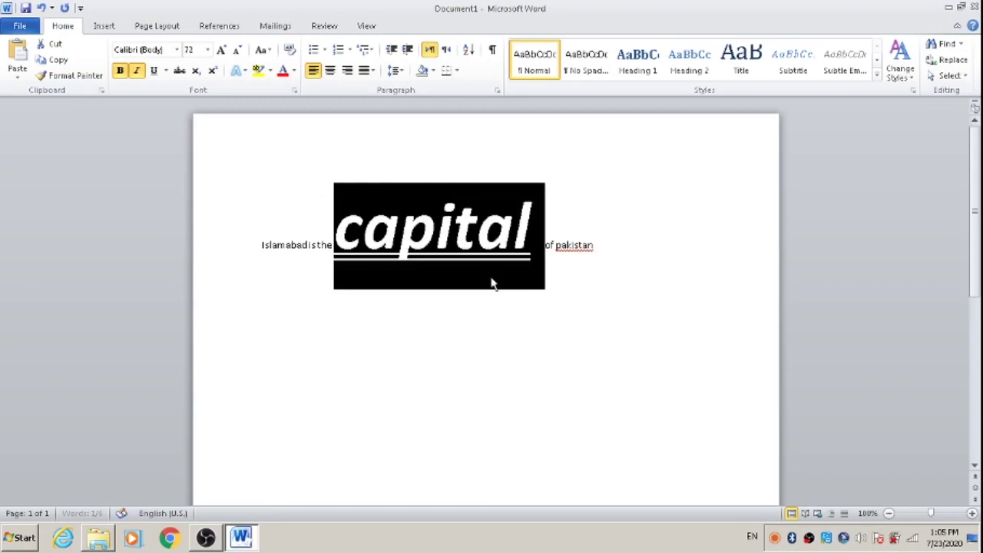
pyautogui.hotkey('ctrl', 'shift', '.')
pyautogui.hotkey('ctrl', 'shift', '.')
pyautogui.hotkey('ctrl', 'shift', '.')
pyautogui.hotkey('ctrl', 'shift', '.')
pyautogui.hotkey('ctrl', 'shift', '.')
pyautogui.hotkey('ctrl', 'shift', '.')
pyautogui.hotkey('ctrl', 'shift', '.')
pyautogui.hotkey('ctrl', 'shift', '.')
pyautogui.hotkey('ctrl', 'shift', '.')
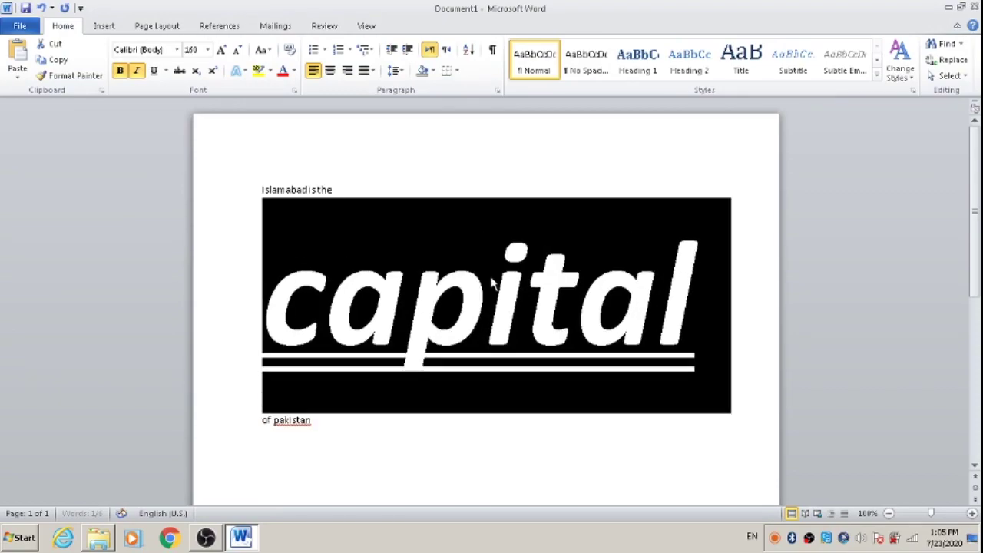
pyautogui.hotkey('ctrl', 'shift', '.')
pyautogui.hotkey('ctrl', 'shift', '.')
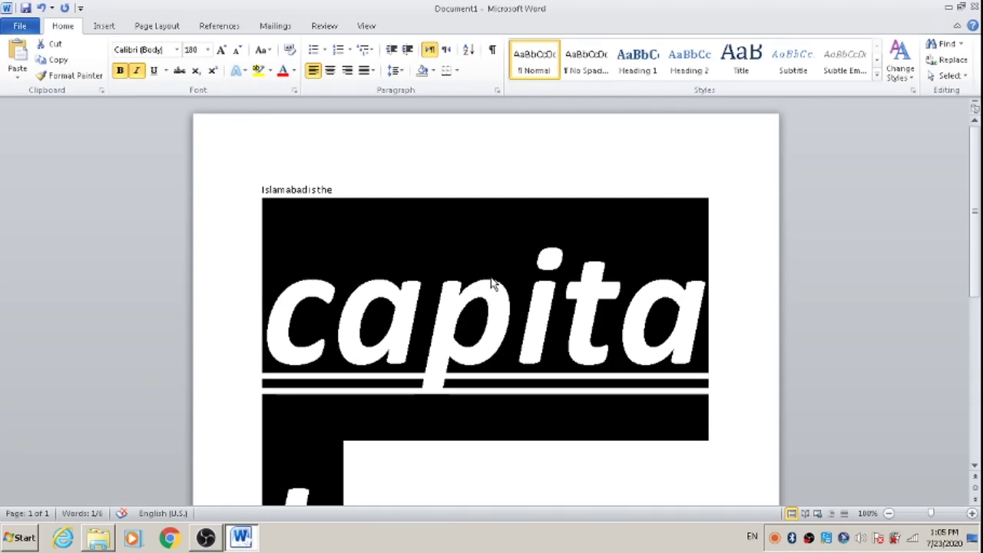
pyautogui.hotkey('ctrl', 'shift', '.')
pyautogui.hotkey('ctrl', 'shift', '.')
pyautogui.hotkey('ctrl', 'shift', '.')
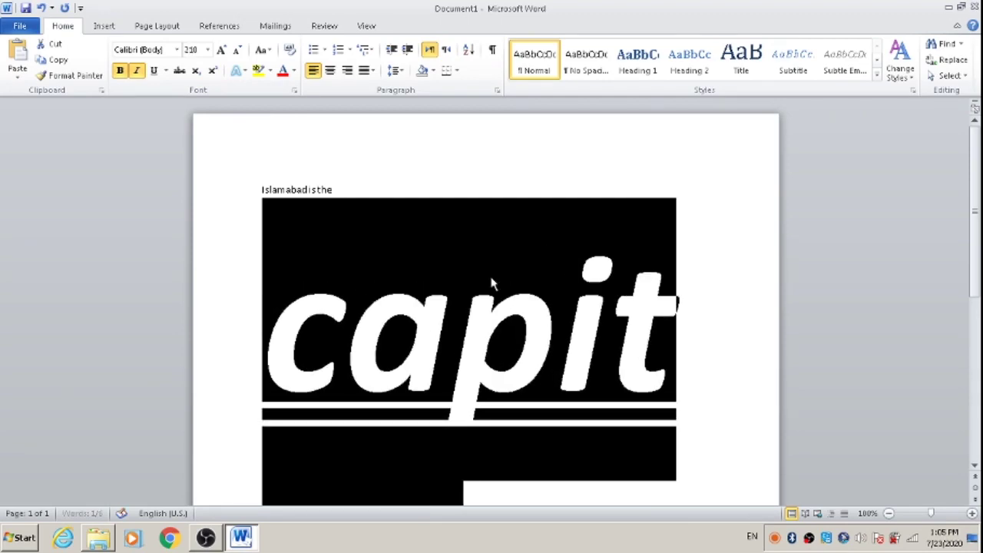
pyautogui.hotkey('ctrl', 'shift', '.')
pyautogui.hotkey('ctrl', 'shift', '.')
pyautogui.hotkey('ctrl', 'shift', '.')
pyautogui.hotkey('ctrl', 'shift', '.')
pyautogui.hotkey('ctrl', 'shift', '.')
pyautogui.hotkey('ctrl', 'shift', '.')
pyautogui.hotkey('ctrl', 'shift', '.')
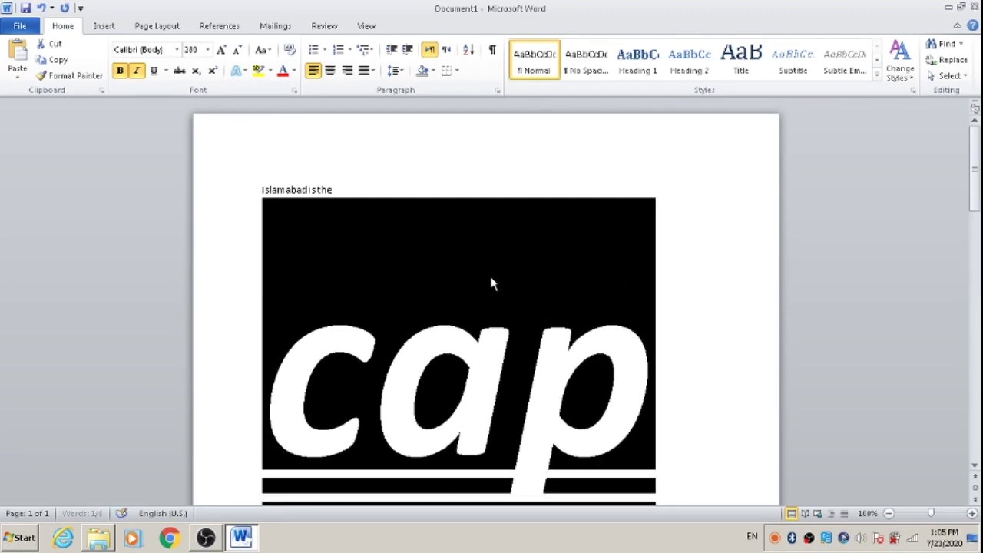
pyautogui.hotkey('ctrl', 'shift', '.')
pyautogui.hotkey('ctrl', 'shift', '.')
pyautogui.hotkey('ctrl', 'shift', '.')
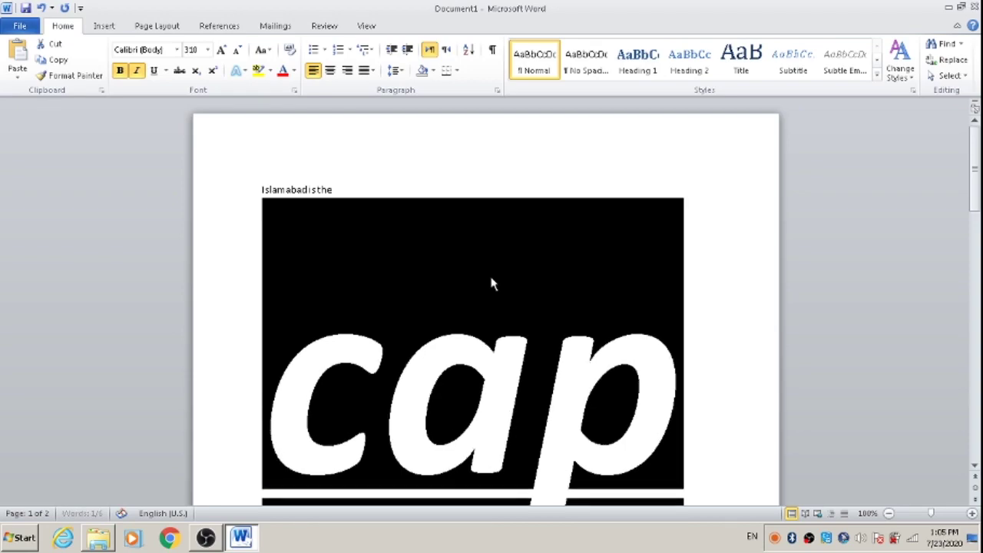
pyautogui.hotkey('ctrl', 'shift', '.')
pyautogui.hotkey('ctrl', 'shift', '.')
pyautogui.hotkey('ctrl', 'shift', '.')
pyautogui.hotkey('ctrl', 'shift', '.')
pyautogui.hotkey('ctrl', 'shift', '.')
pyautogui.hotkey('ctrl', 'shift', '.')
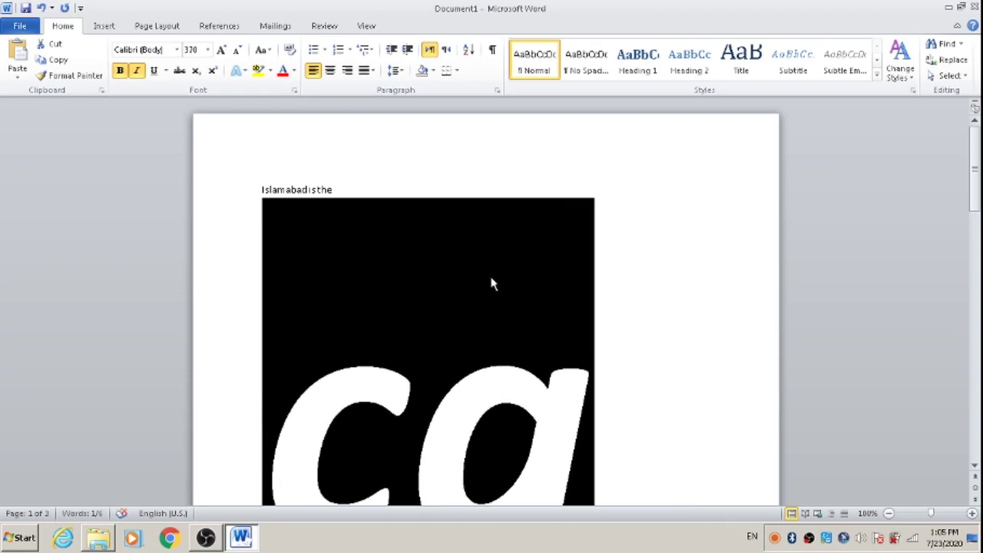
pyautogui.hotkey('ctrl', 'shift', '.')
pyautogui.hotkey('ctrl', 'shift', '.')
pyautogui.hotkey('ctrl', 'shift', '.')
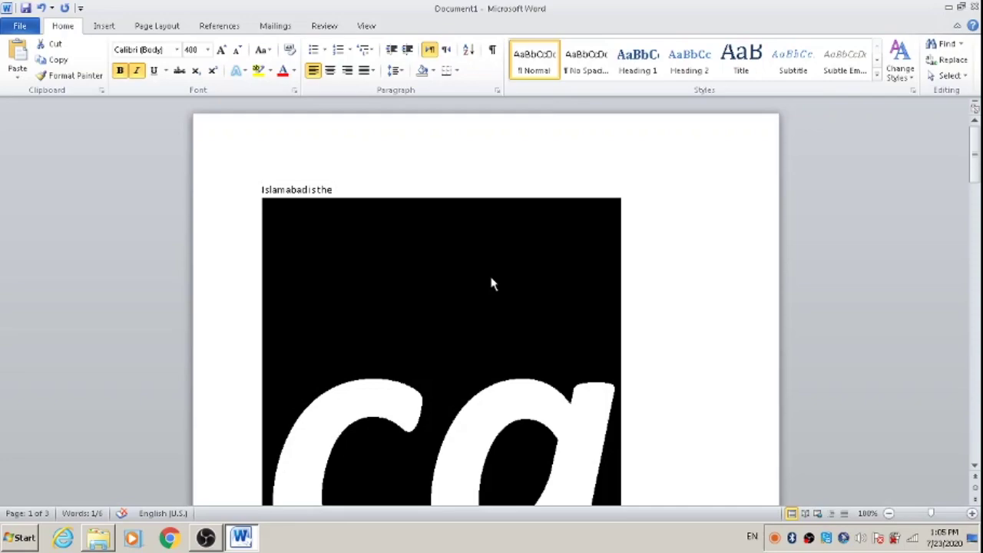
# - Try nearby sizes of 380, 360 and 369 pt, settling 'capital' at 370 pt
pyautogui.hotkey('ctrl', 'shift', ',')
pyautogui.hotkey('ctrl', 'shift', ',')
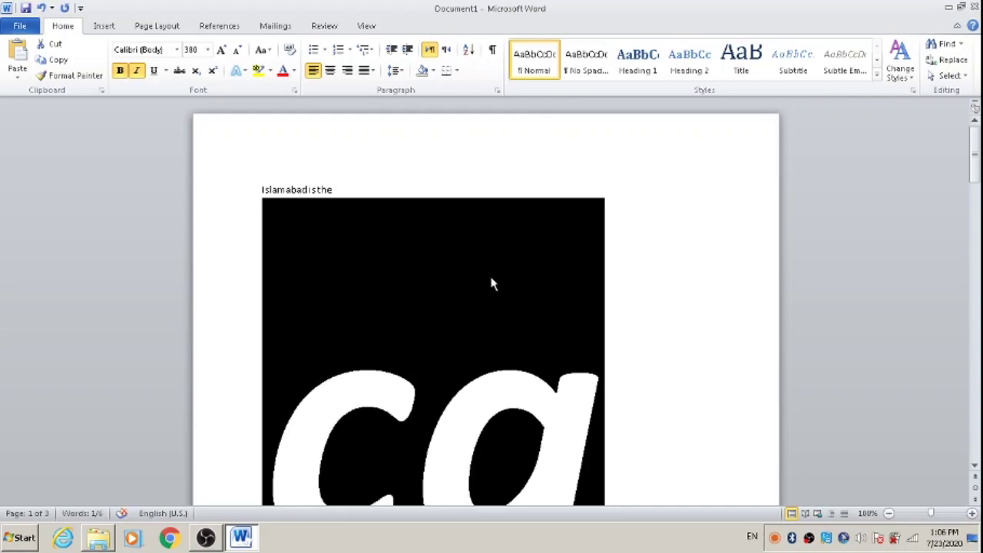
pyautogui.hotkey('ctrl', 'shift', ',')
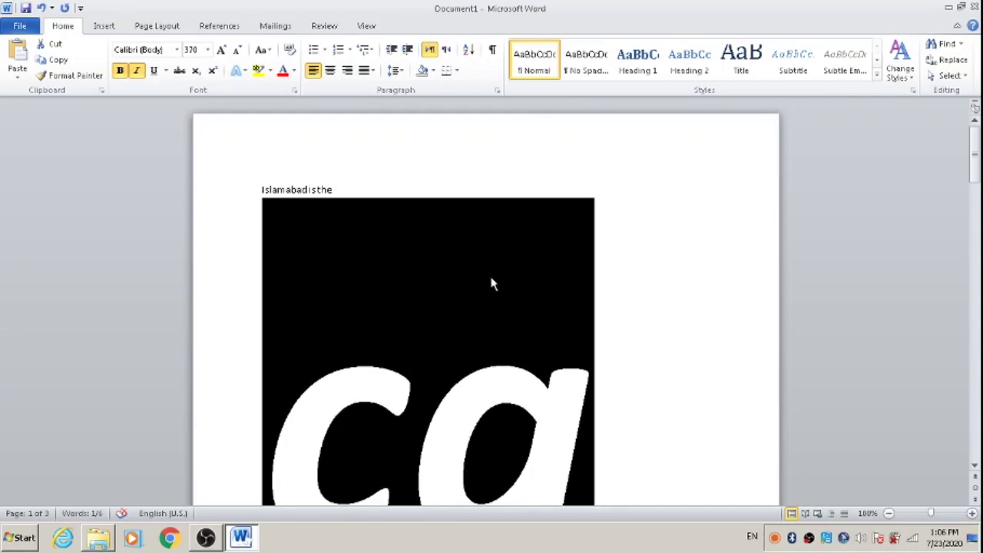
pyautogui.hotkey('ctrl', 'shift', ',')
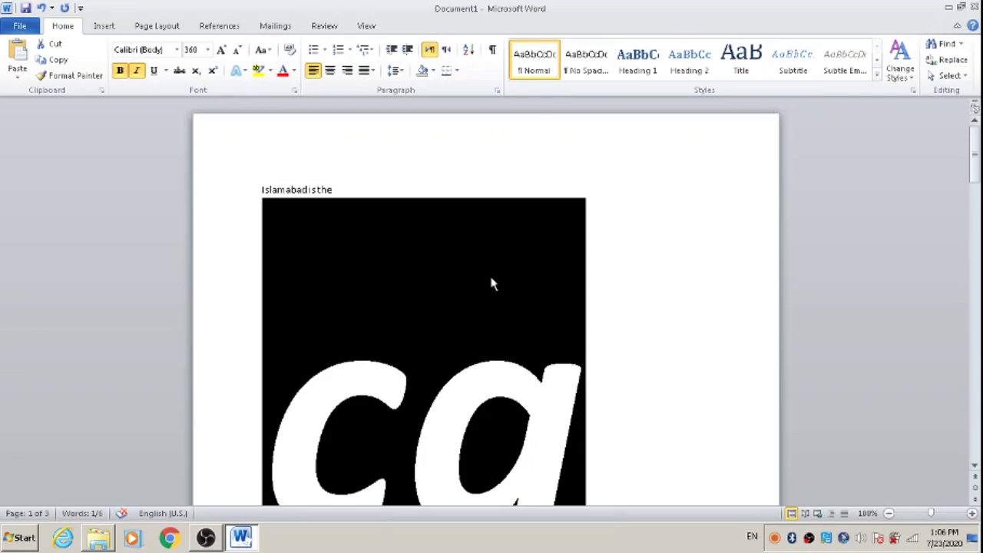
pyautogui.hotkey('ctrl', 'shift', '.')
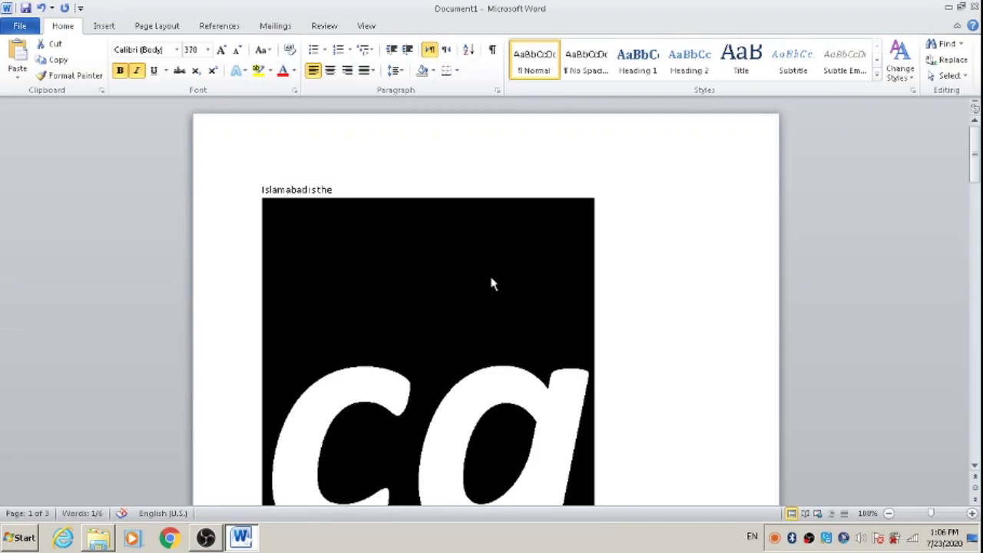
pyautogui.hotkey('ctrl', '[')
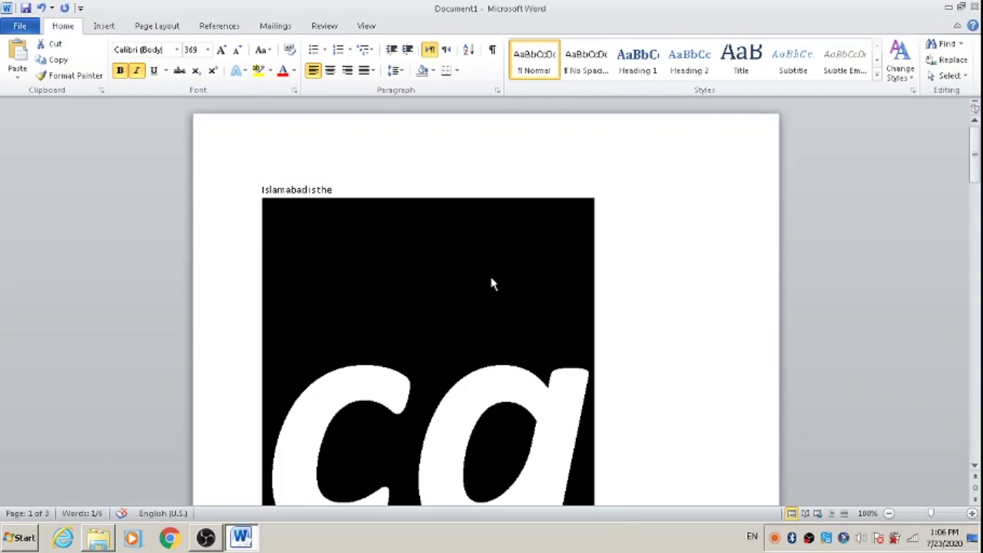
pyautogui.hotkey('ctrl', ']')
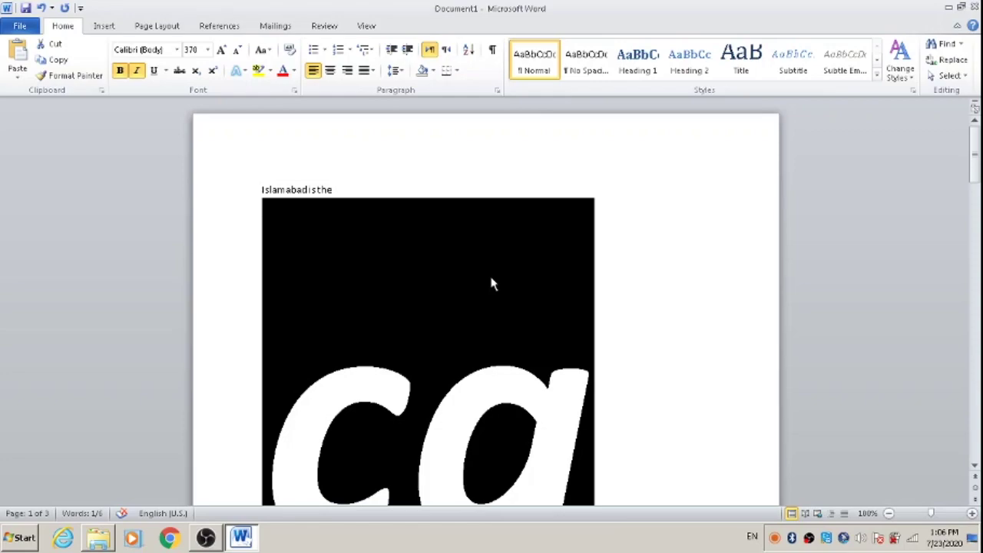
# - Shrink 'capital' from 370 pt through 350, 330, 300 and 270 toward 230 pt
pyautogui.hotkey('ctrl', 'shift', ',')
pyautogui.hotkey('ctrl', 'shift', ',')
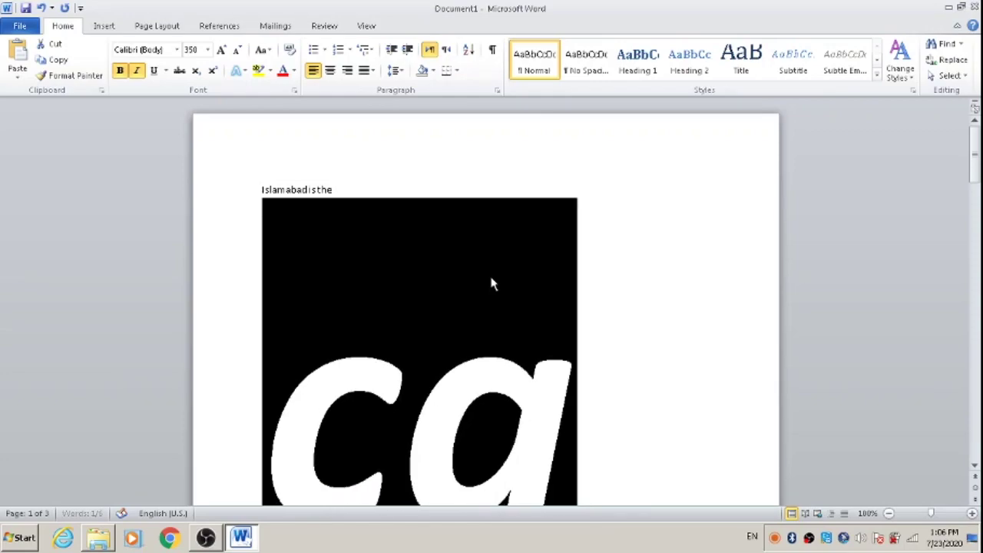
pyautogui.hotkey('ctrl', 'shift', ',')
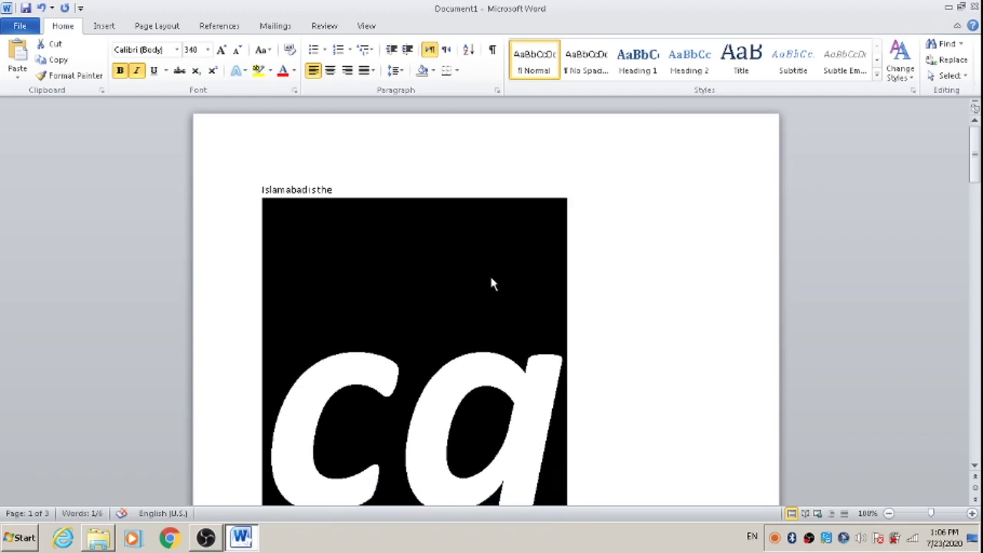
pyautogui.hotkey('ctrl', 'shift', ',')
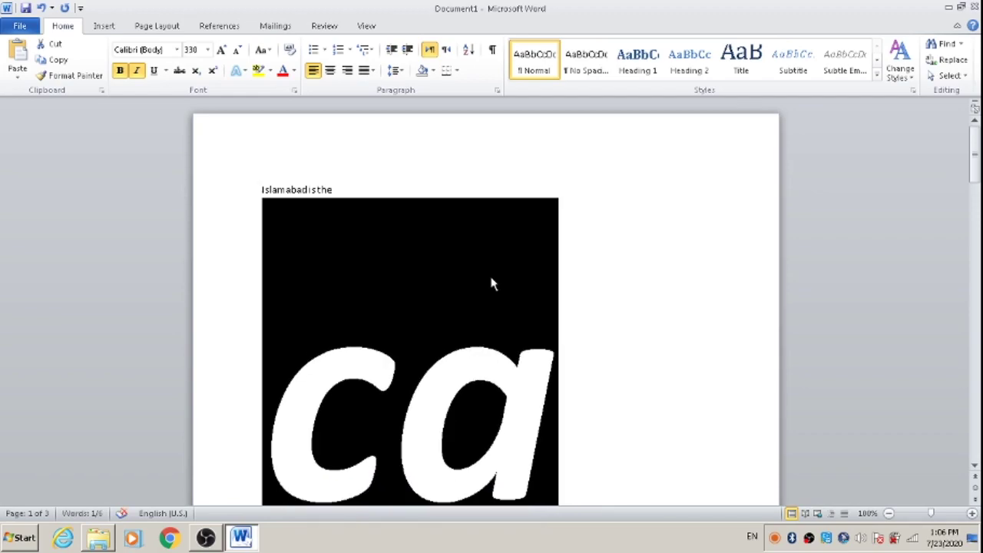
pyautogui.hotkey('ctrl', 'shift', ',')
pyautogui.hotkey('ctrl', 'shift', ',')
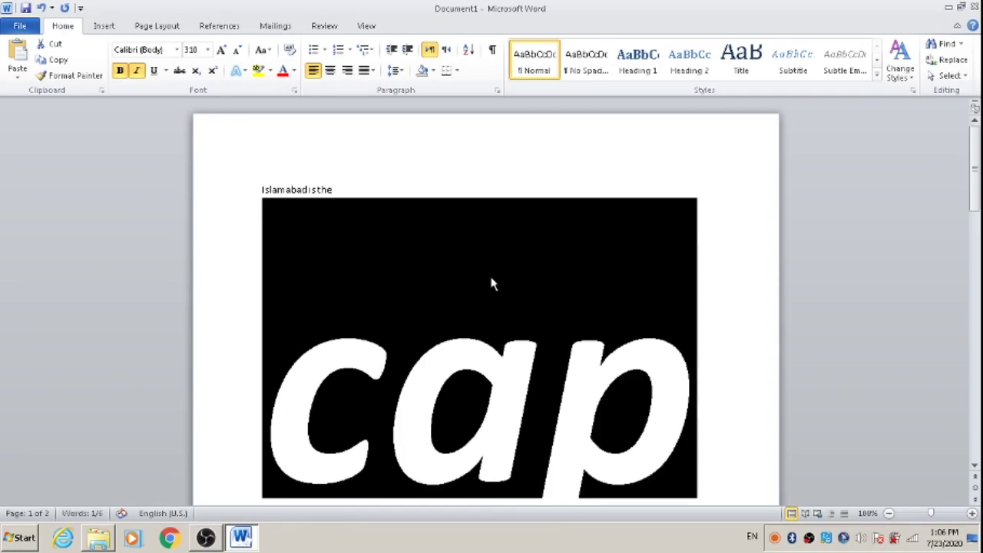
pyautogui.hotkey('ctrl', 'shift', ',')
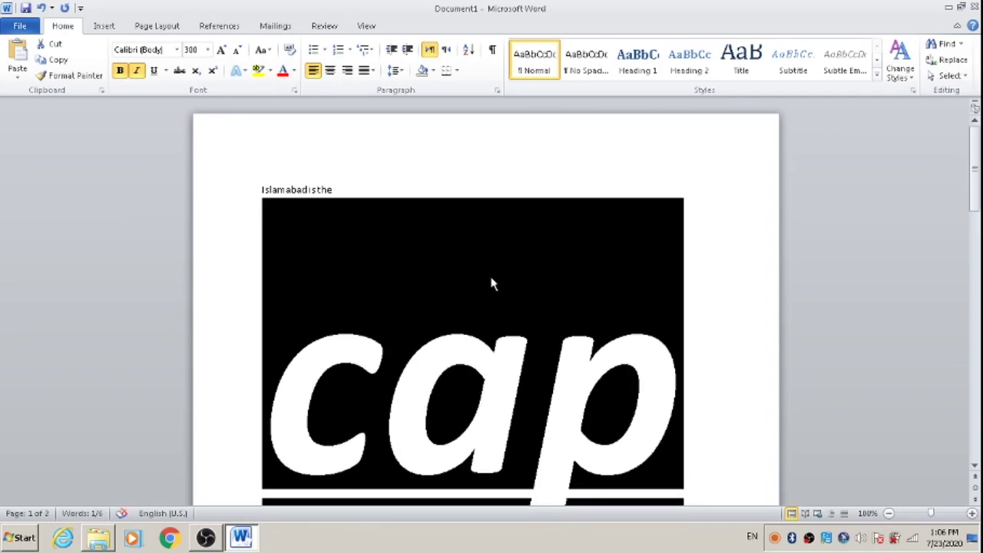
pyautogui.hotkey('ctrl', 'shift', ',')
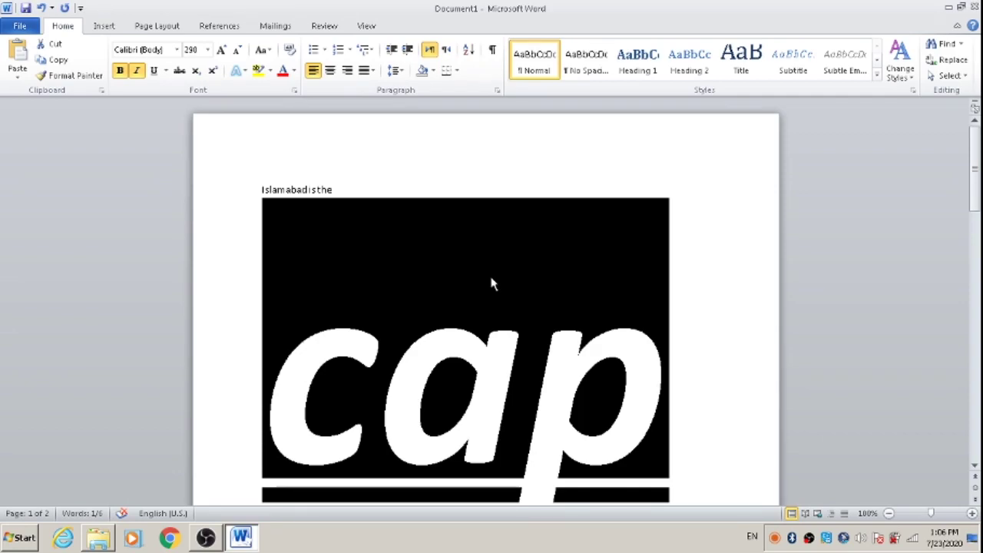
pyautogui.hotkey('ctrl', 'shift', ',')
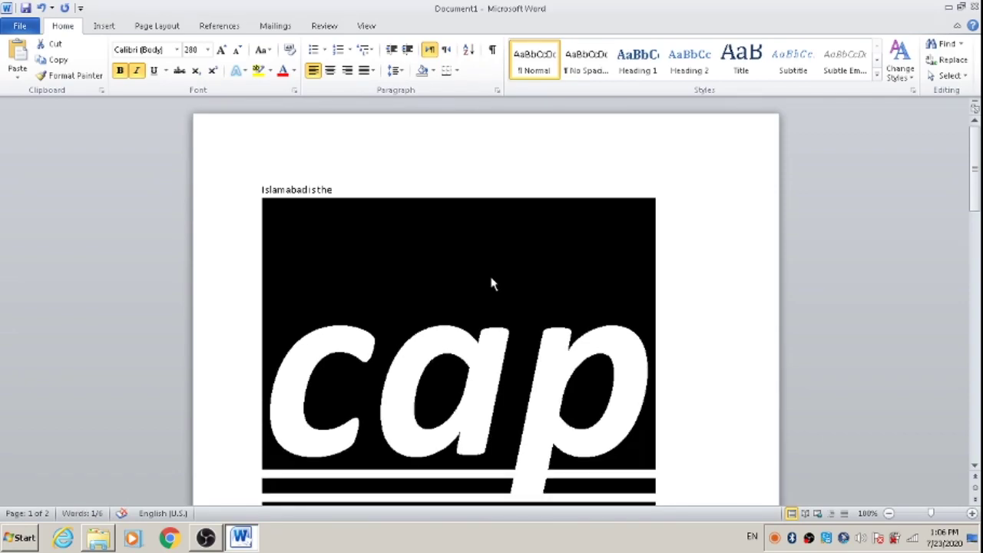
pyautogui.hotkey('ctrl', 'shift', ',')
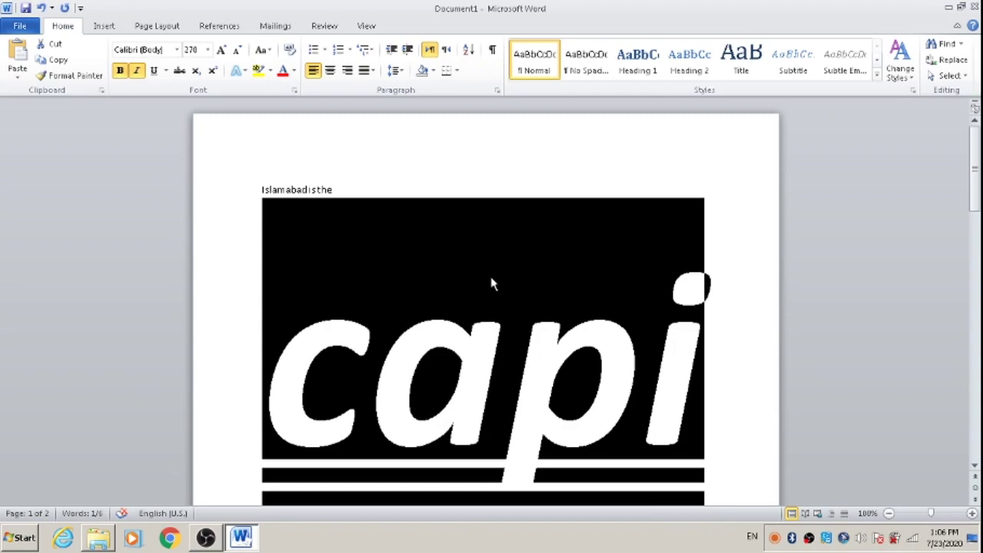
pyautogui.hotkey('ctrl', 'shift', ',')
pyautogui.hotkey('ctrl', 'shift', ',')
pyautogui.hotkey('ctrl', 'shift', ',')
pyautogui.hotkey('ctrl', 'shift', ',')
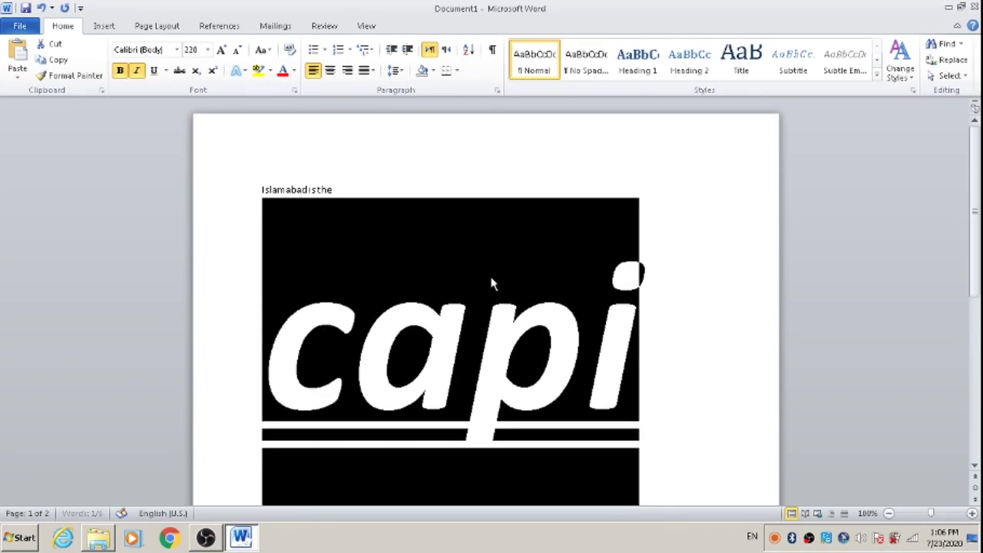
pyautogui.hotkey('ctrl', 'shift', ',')
pyautogui.hotkey('ctrl', 'shift', ',')
# - Keep shrinking 'capital' through 72, 48, 36 and 28 pt down toward 16 pt
pyautogui.hotkey('ctrl', 'shift', ',')
pyautogui.hotkey('ctrl', 'shift', ',')
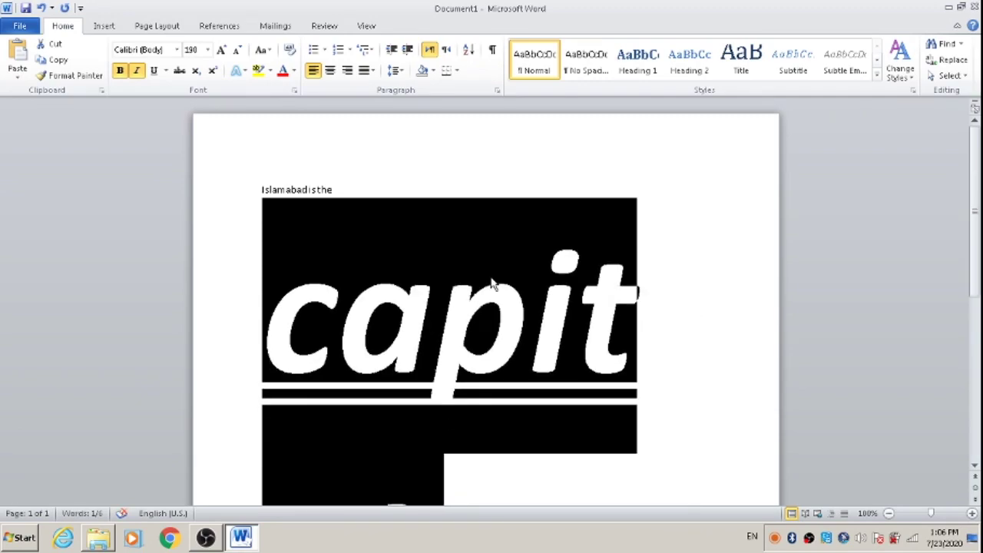
pyautogui.hotkey('ctrl', 'shift', ',')
pyautogui.hotkey('ctrl', 'shift', ',')
pyautogui.hotkey('ctrl', 'shift', ',')
pyautogui.hotkey('ctrl', 'shift', ',')
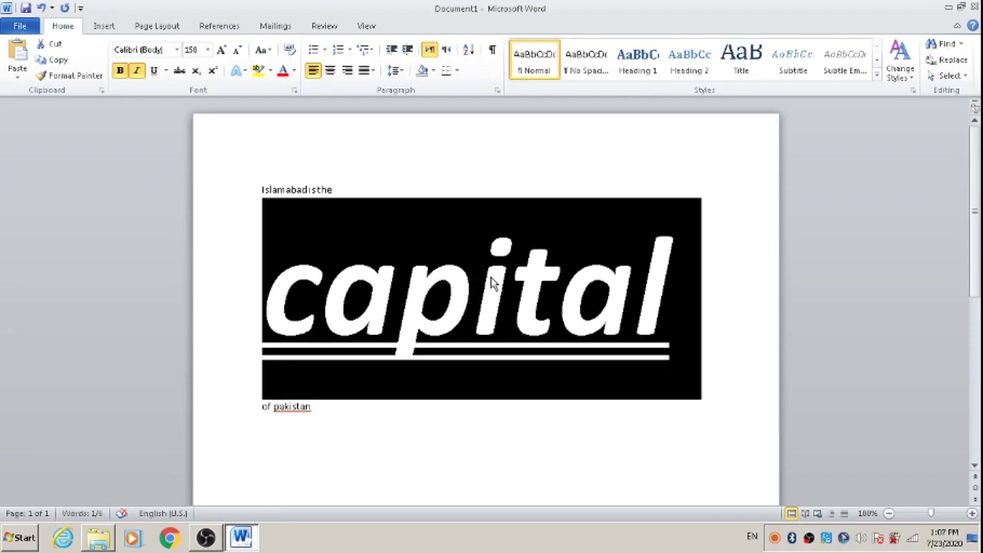
pyautogui.hotkey('ctrl', 'shift', ',')
pyautogui.hotkey('ctrl', 'shift', ',')
pyautogui.hotkey('ctrl', 'shift', ',')
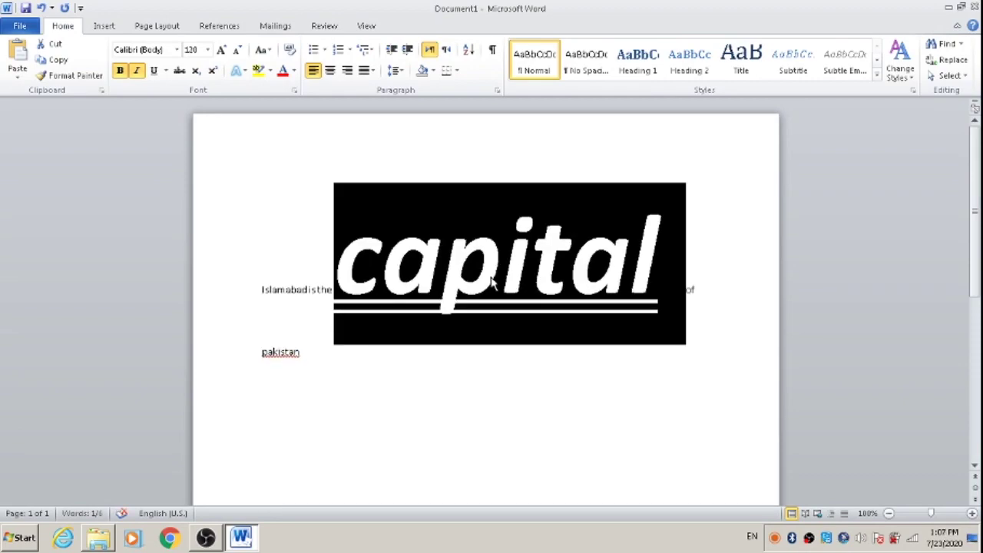
pyautogui.hotkey('ctrl', 'shift', ',')
pyautogui.hotkey('ctrl', 'shift', ',')
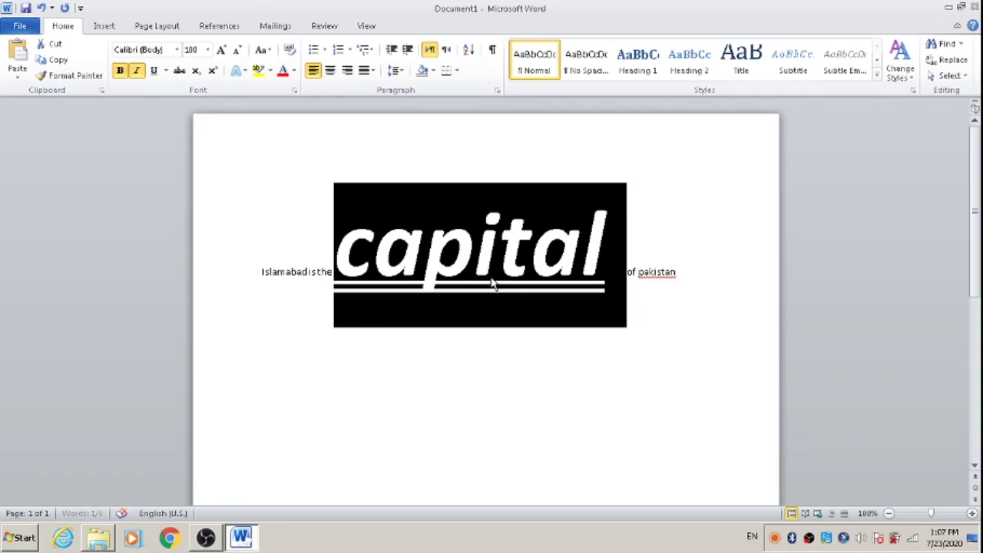
pyautogui.hotkey('ctrl', 'shift', ',')
pyautogui.hotkey('ctrl', 'shift', ',')
pyautogui.hotkey('ctrl', 'shift', ',')
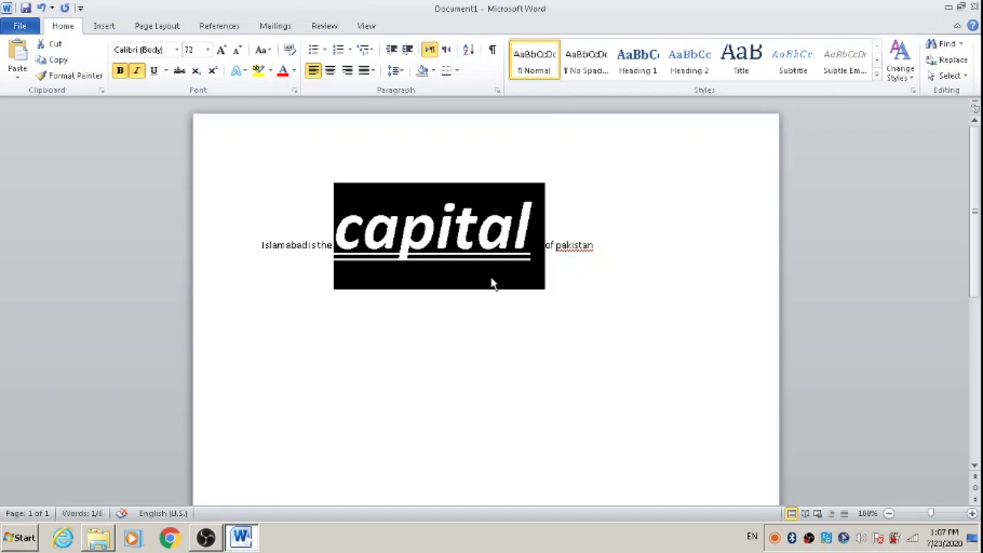
pyautogui.hotkey('ctrl', 'shift', ',')
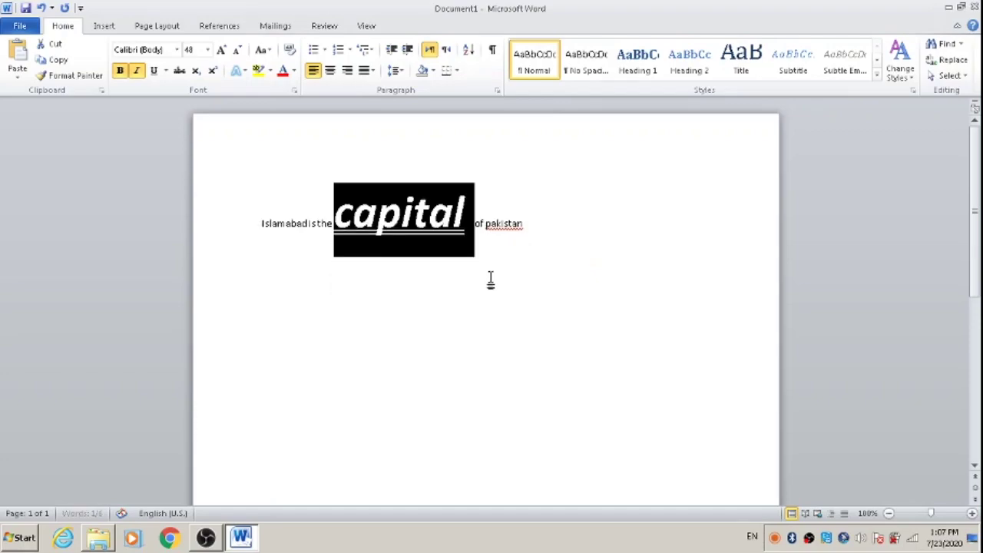
pyautogui.hotkey('ctrl', 'shift', ',')
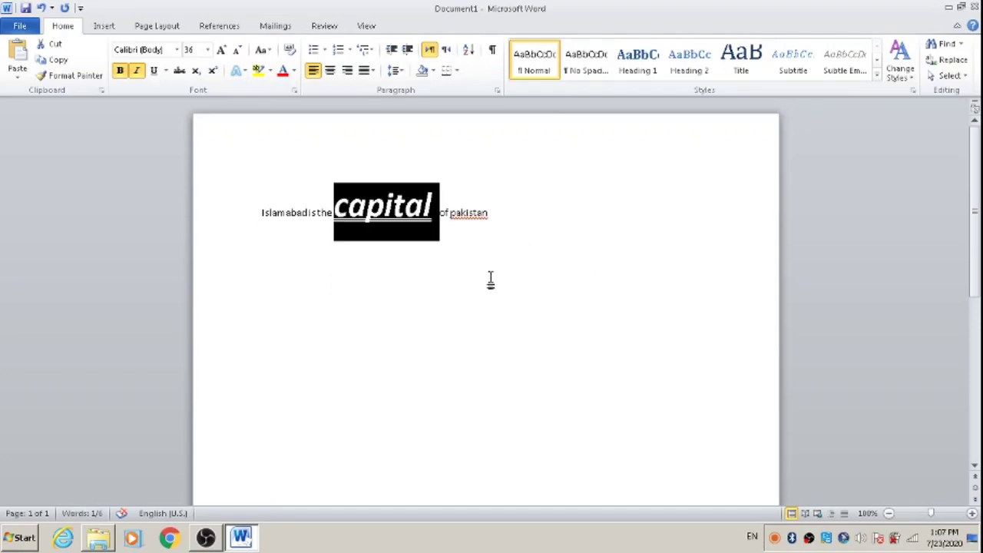
pyautogui.hotkey('ctrl', 'shift', ',')
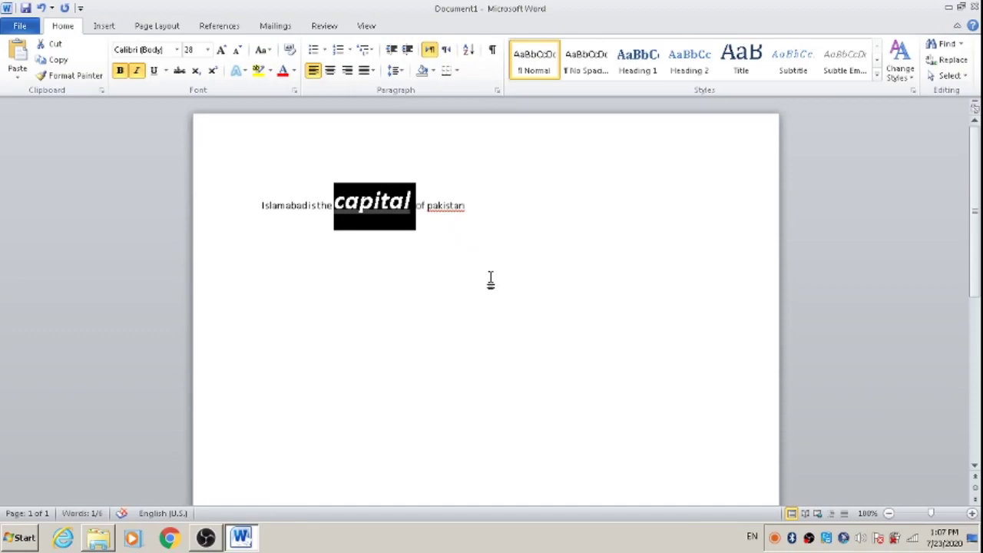
pyautogui.hotkey('ctrl', 'shift', ',')
pyautogui.hotkey('ctrl', 'shift', ',')
pyautogui.hotkey('ctrl', 'shift', ',')
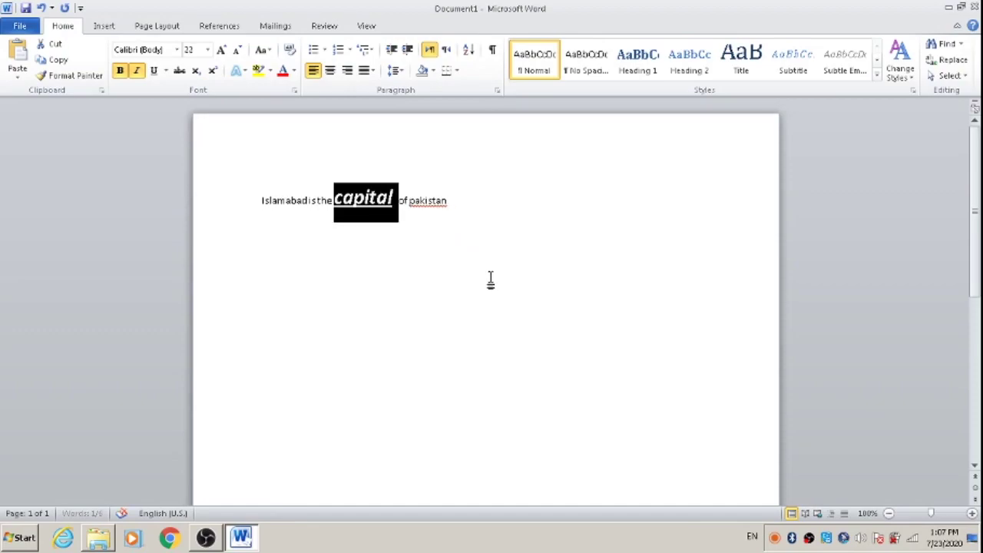
pyautogui.hotkey('ctrl', 'shift', ',')
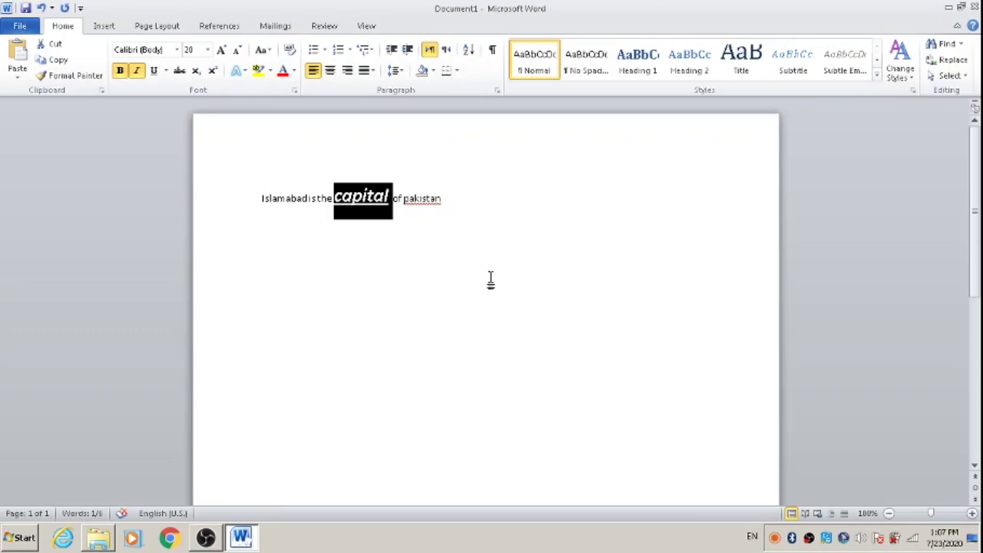
pyautogui.hotkey('ctrl', 'shift', ',')
# - Bring 'capital' down to 16 pt so the sentence fits on one page
pyautogui.hotkey('ctrl', 'shift', ',')
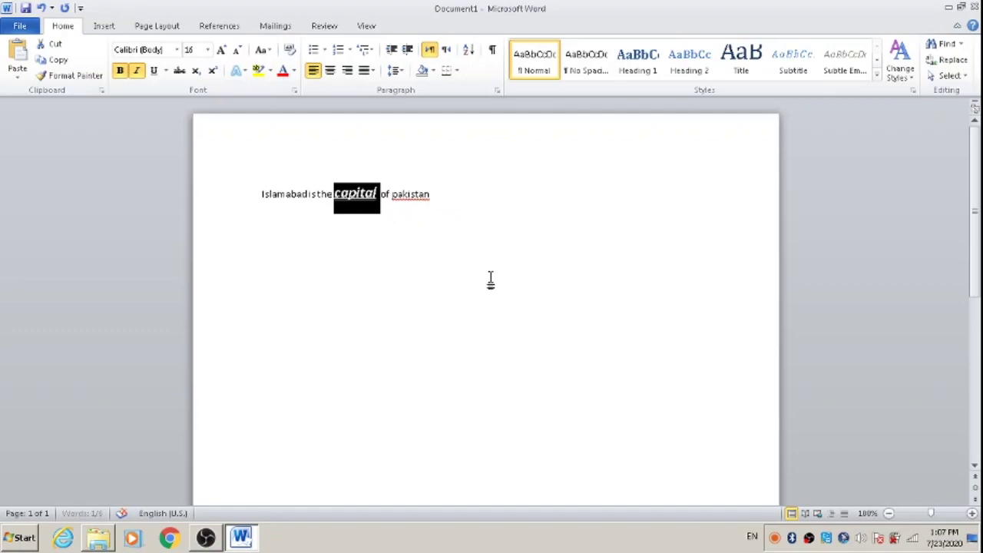
pyautogui.hotkey('ctrl', 'shift', ',')
pyautogui.hotkey('ctrl', 'shift', ',')
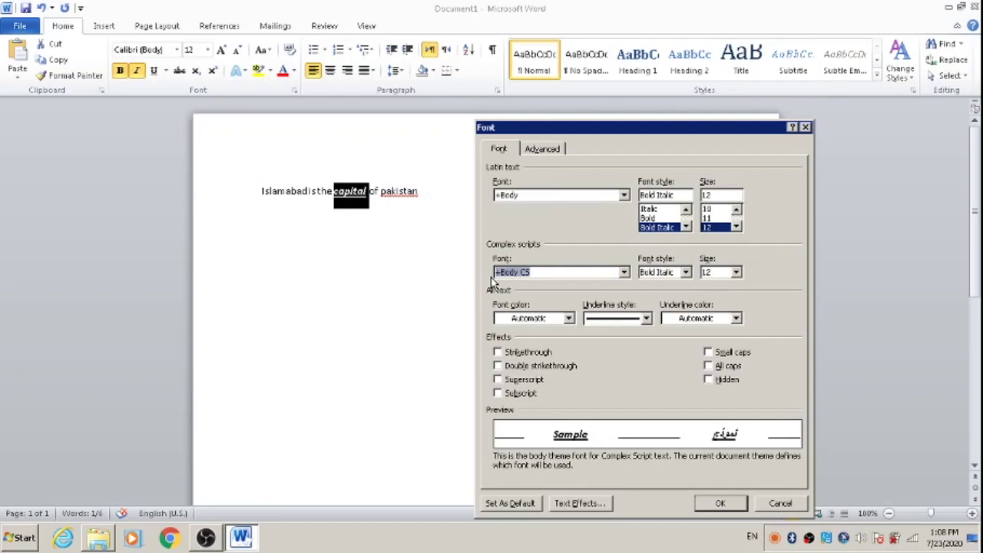
# - Set the complex-script font for 'capital' to Arial in the Font dialog
pyautogui.click(491, 276)
pyautogui.press('Down')
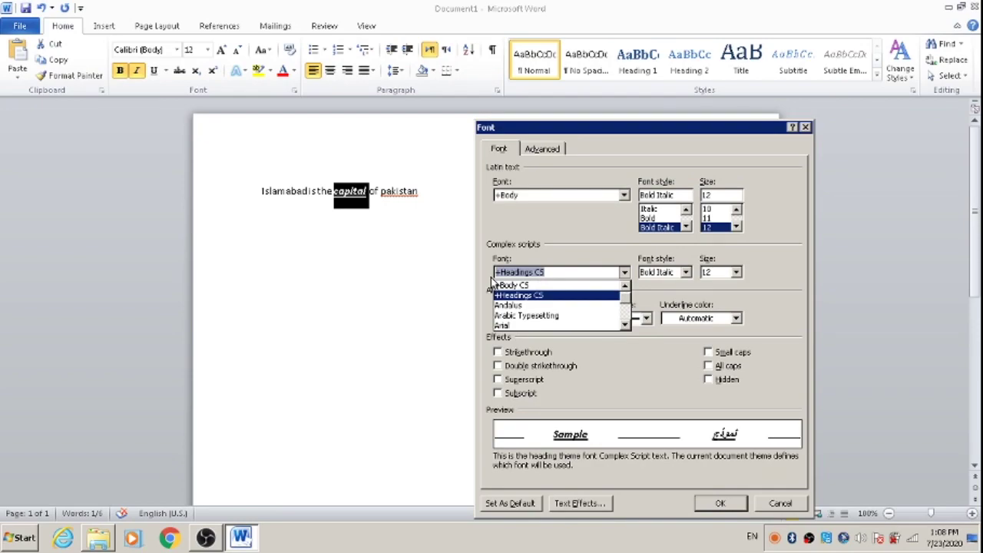
pyautogui.press('Down')
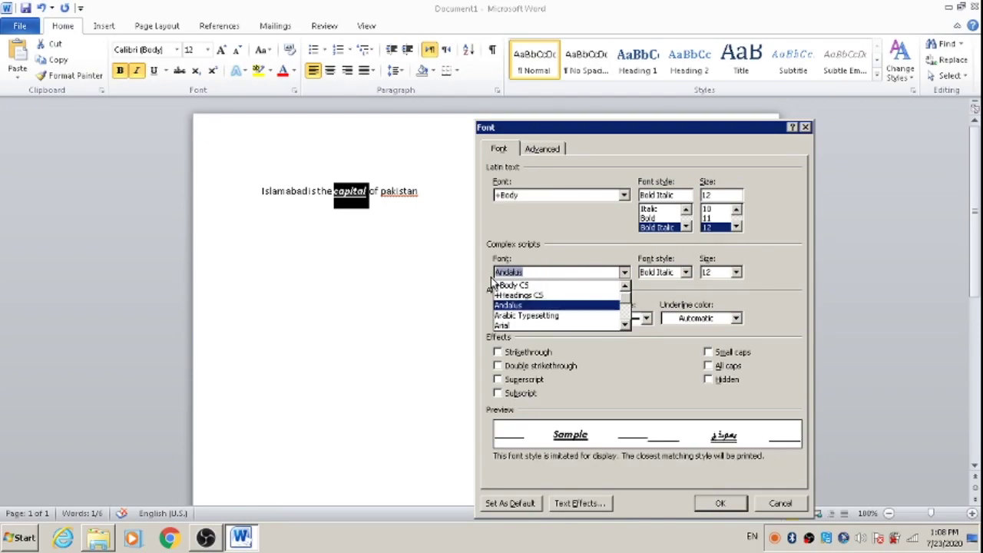
pyautogui.press('Down')
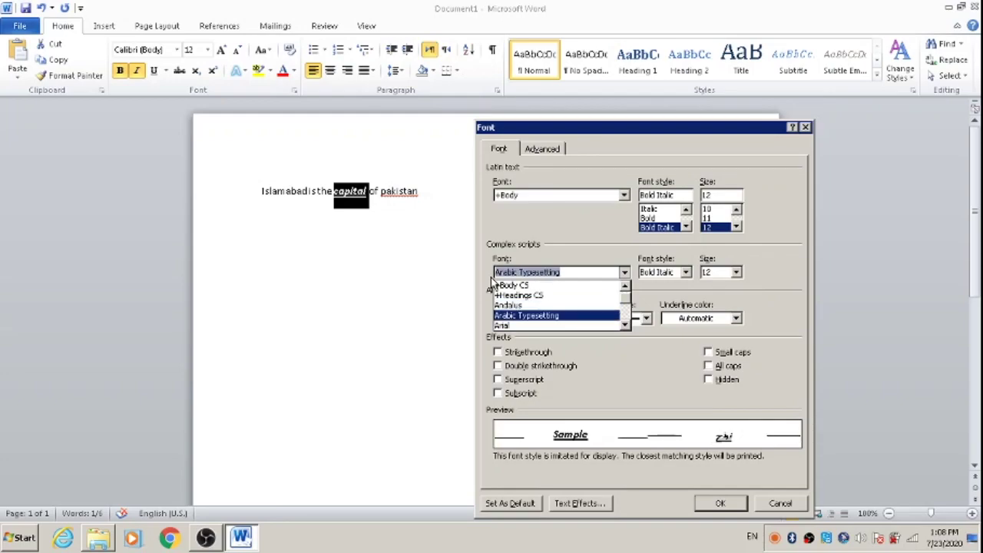
pyautogui.press('Down')
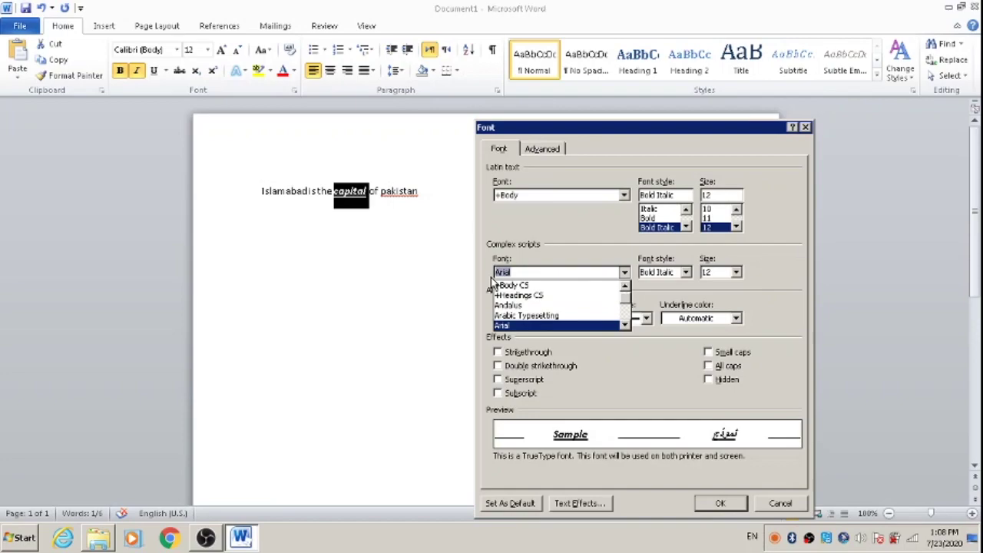
pyautogui.press('Down')
pyautogui.press('Down')
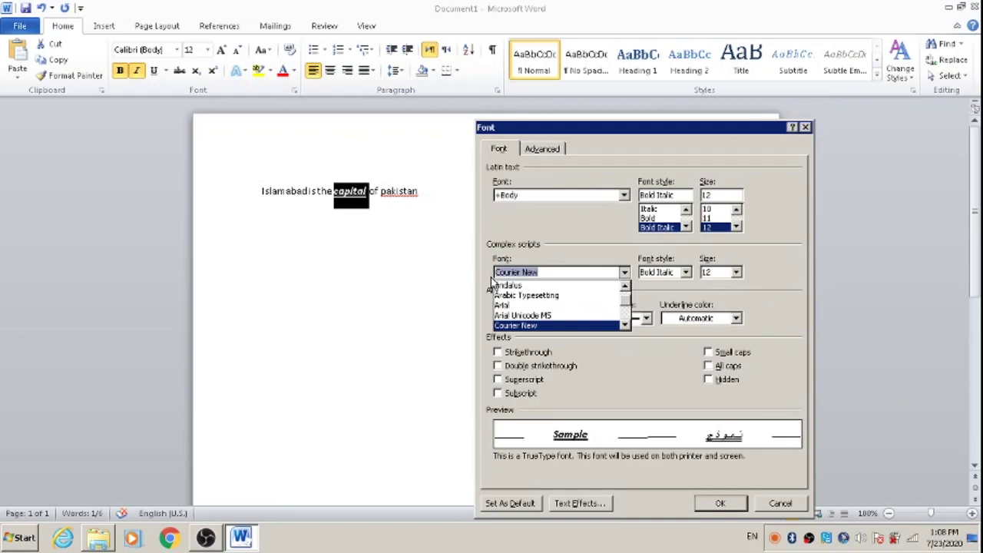
pyautogui.press('Down')
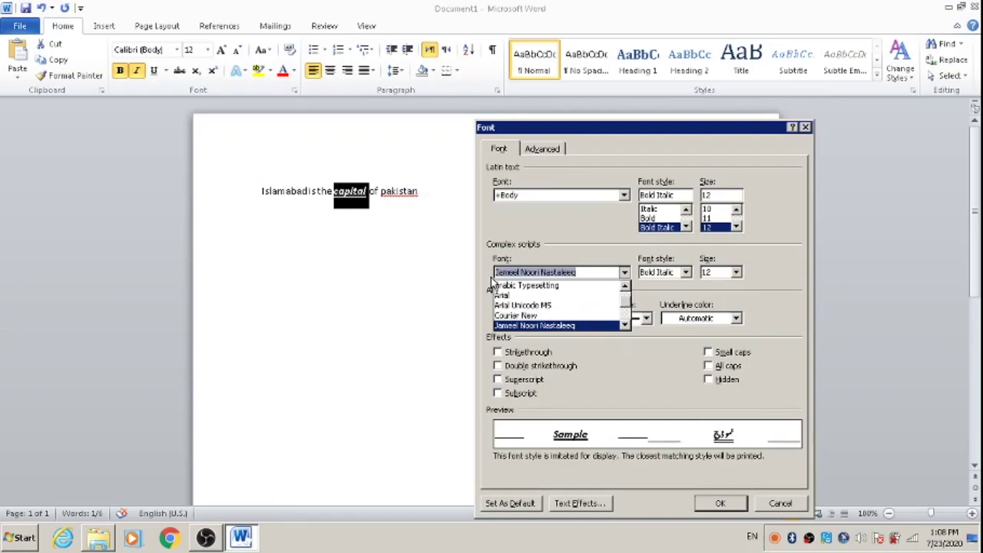
pyautogui.press('Down')
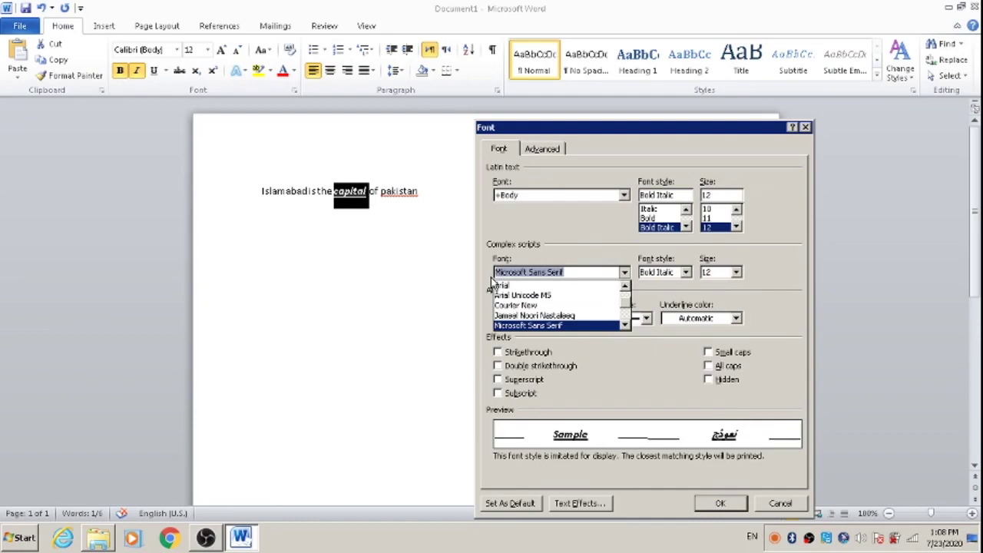
pyautogui.press('Down')
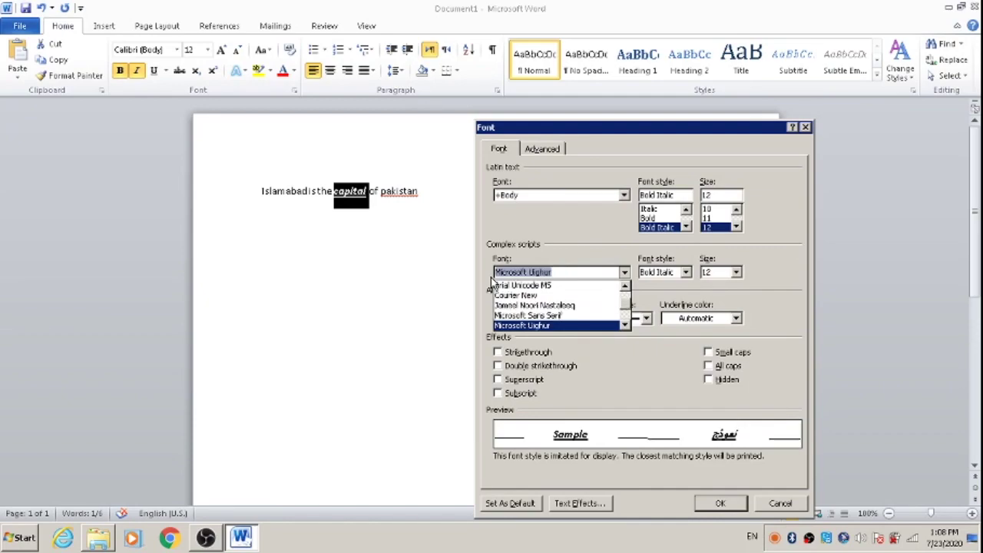
pyautogui.press('Up')
pyautogui.press('Up')
pyautogui.press('Up')
pyautogui.press('Up')
pyautogui.press('Up')
pyautogui.press('Up')
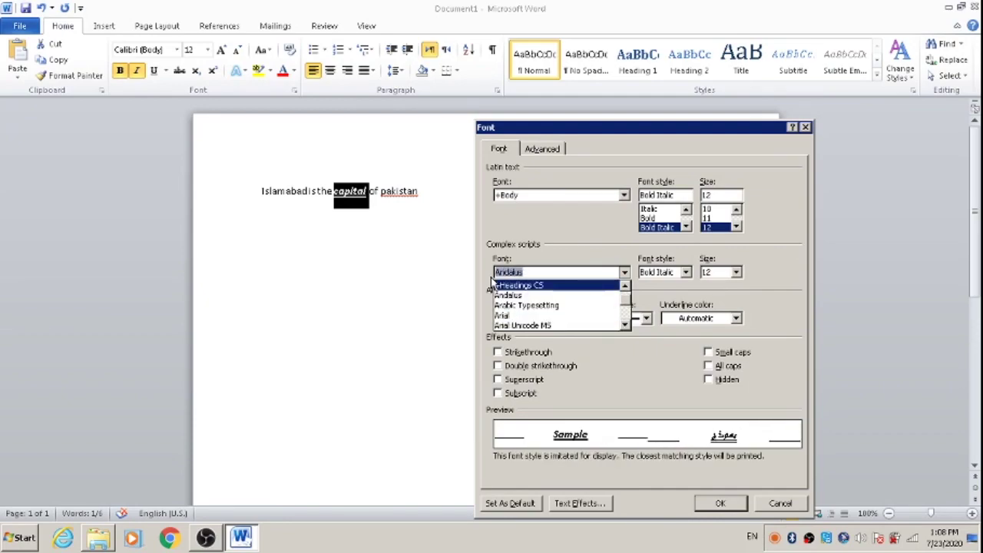
pyautogui.press('Up')
pyautogui.press('Up')
pyautogui.press('Up')
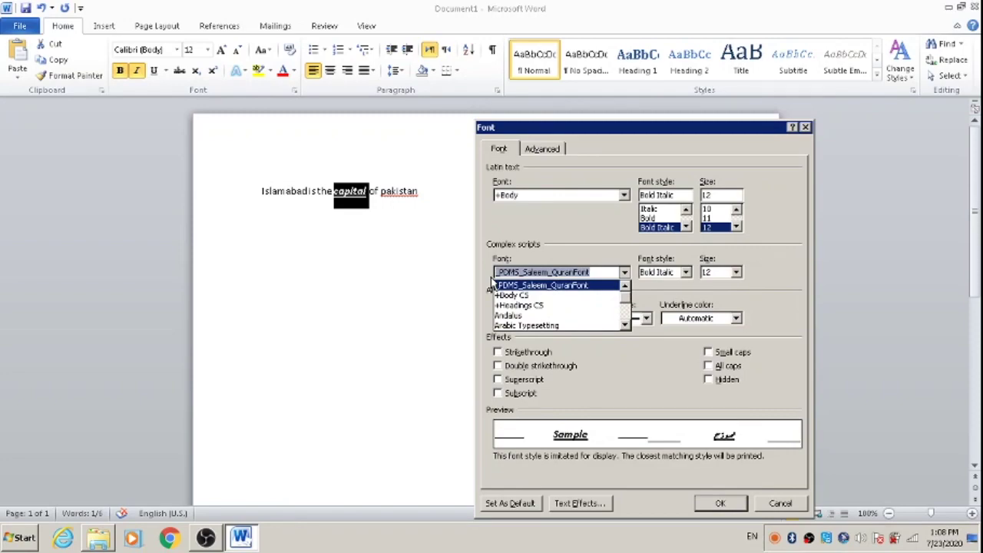
pyautogui.write('Andalus')
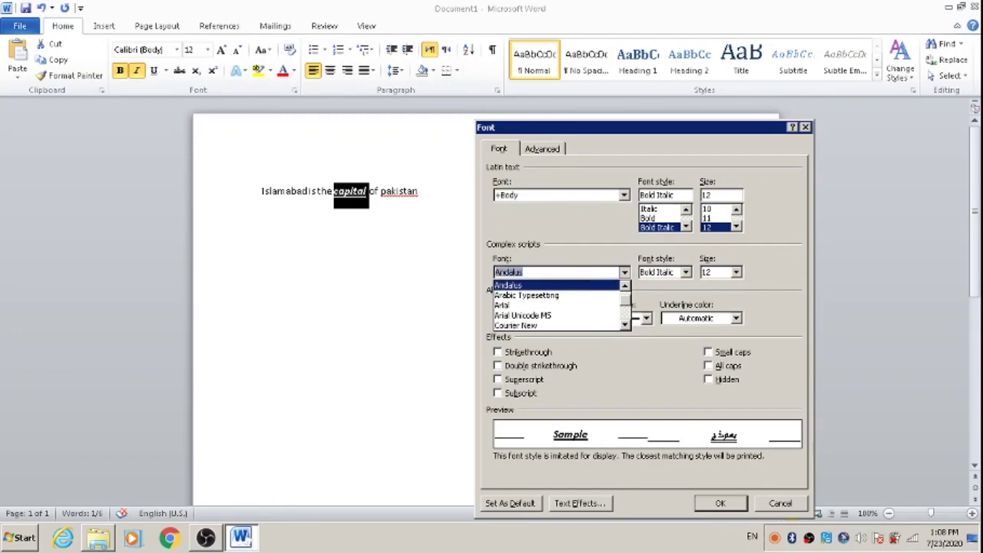
pyautogui.press('Down')
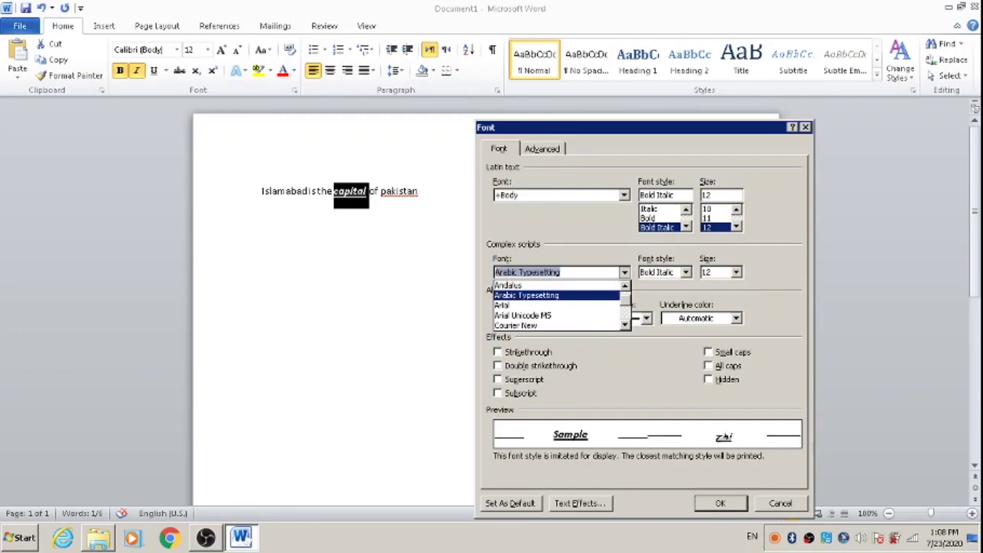
pyautogui.press('Down')
pyautogui.press('Down')
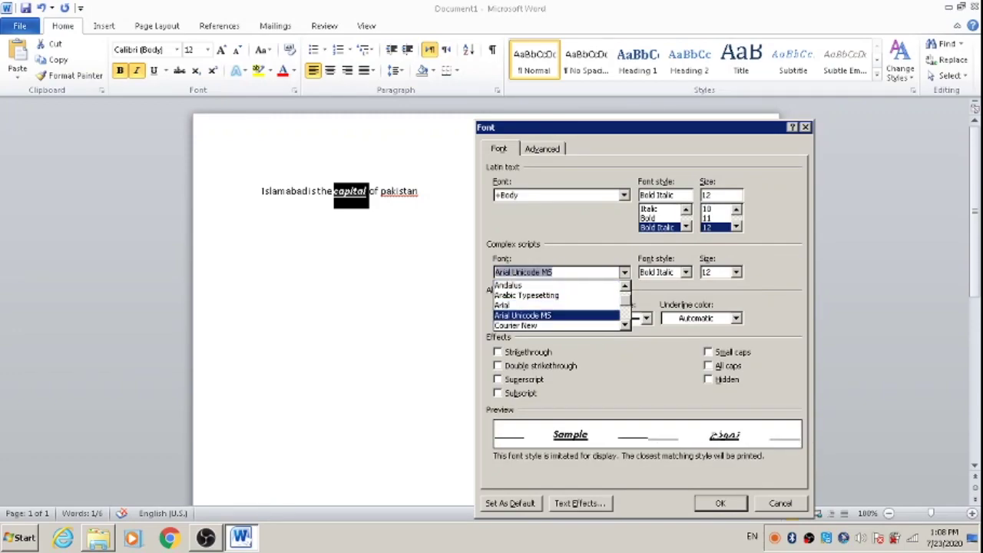
pyautogui.press('Up')
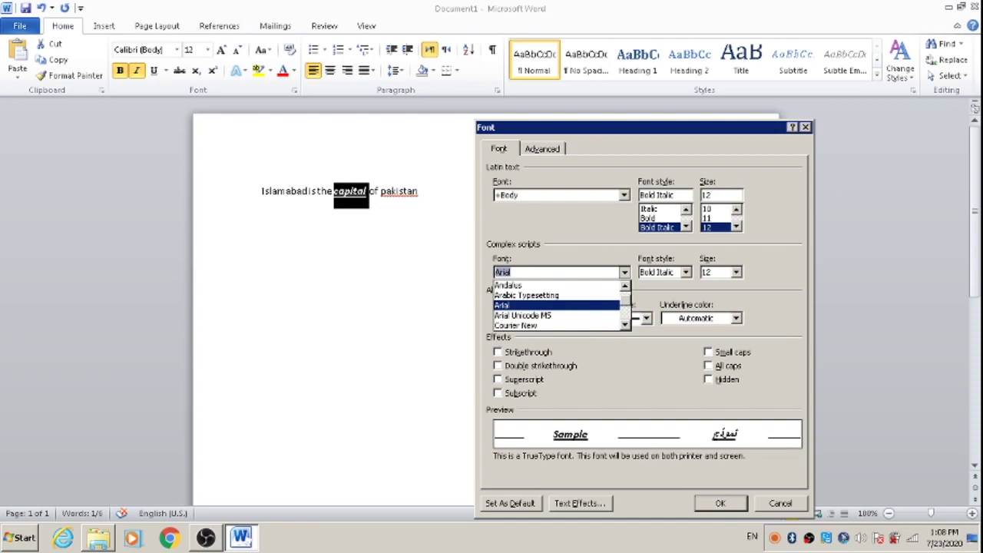
pyautogui.press('Return')
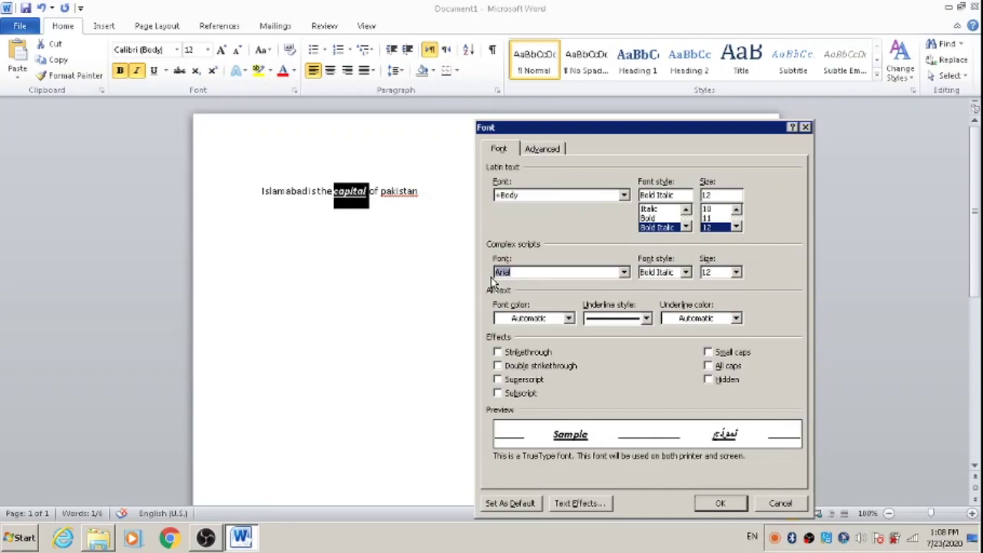
# - Choose Arial Narrow as the Latin text font for 'capital'
pyautogui.hotkey('alt', 'f')
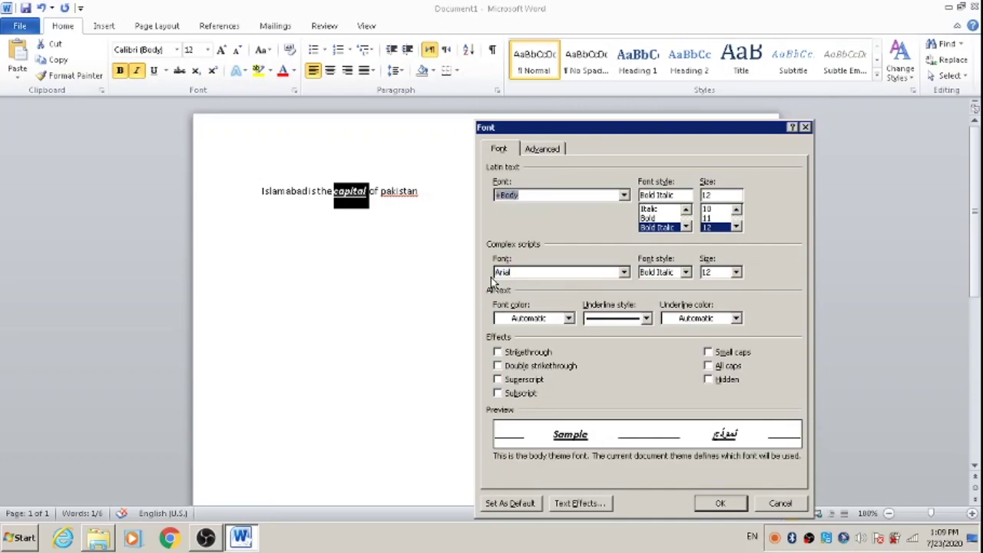
pyautogui.hotkey('alt', 'Down')
pyautogui.press('Down')
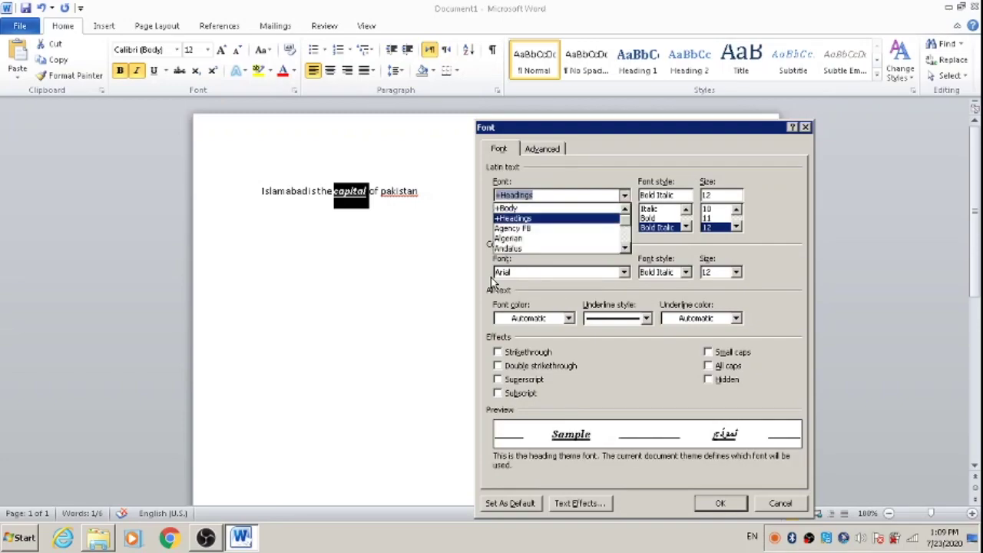
pyautogui.press('Up')
pyautogui.press('Up')
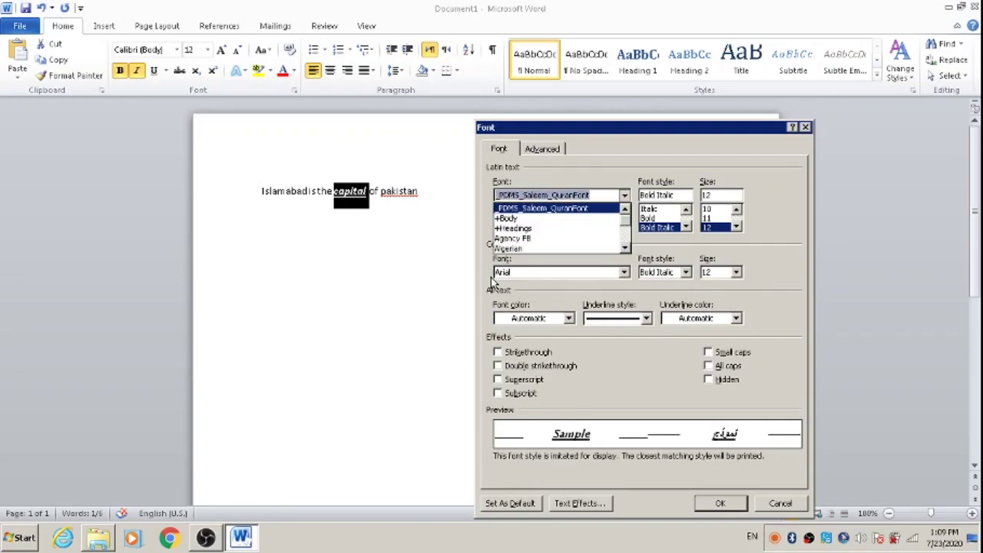
pyautogui.press('Down')
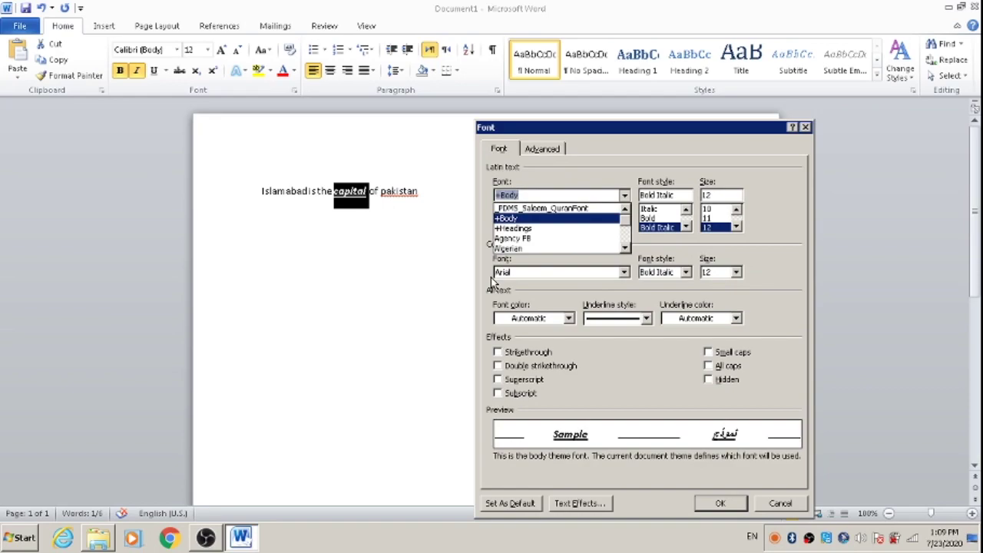
pyautogui.write('a')
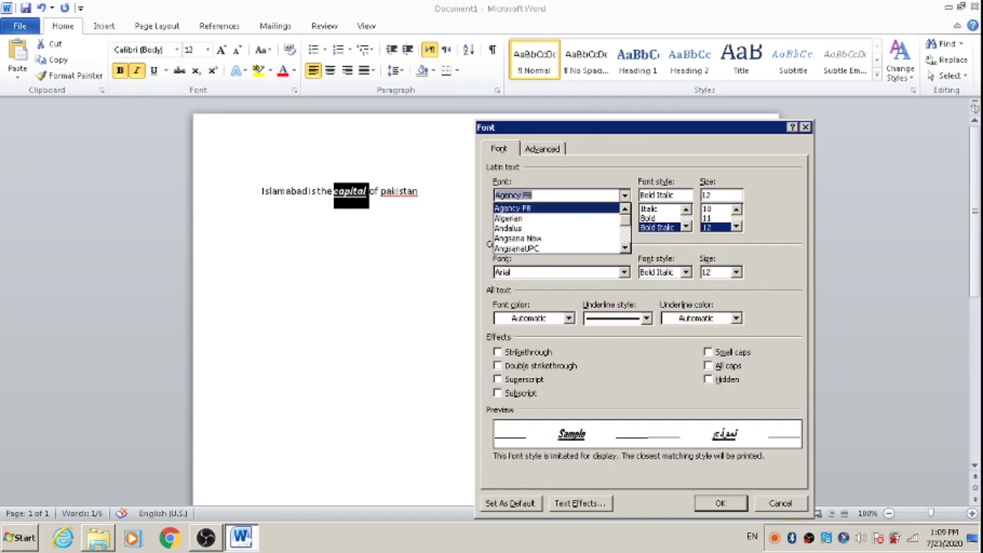
pyautogui.press('Up')
pyautogui.press('Down')
pyautogui.press('Down')
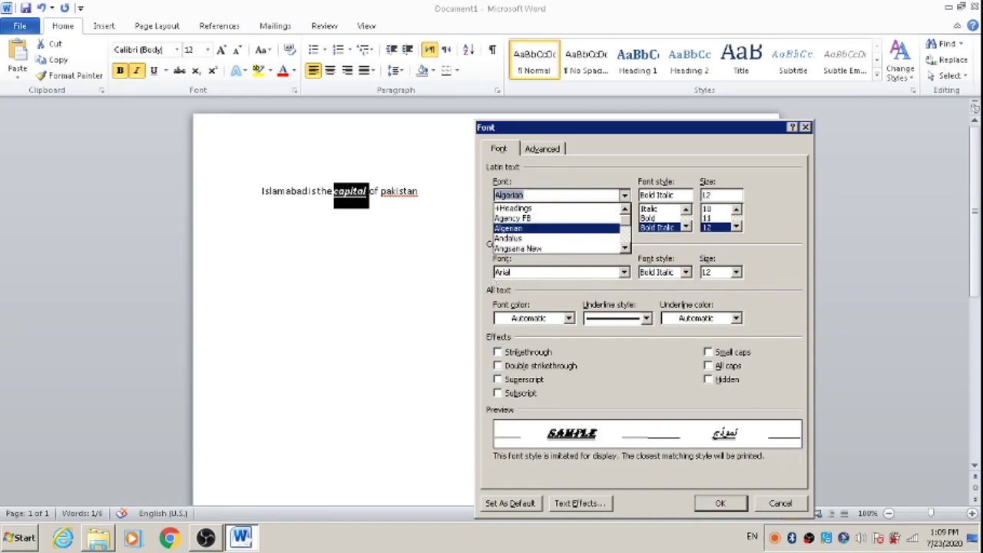
pyautogui.press('Down')
pyautogui.press('Down')
pyautogui.press('Down')
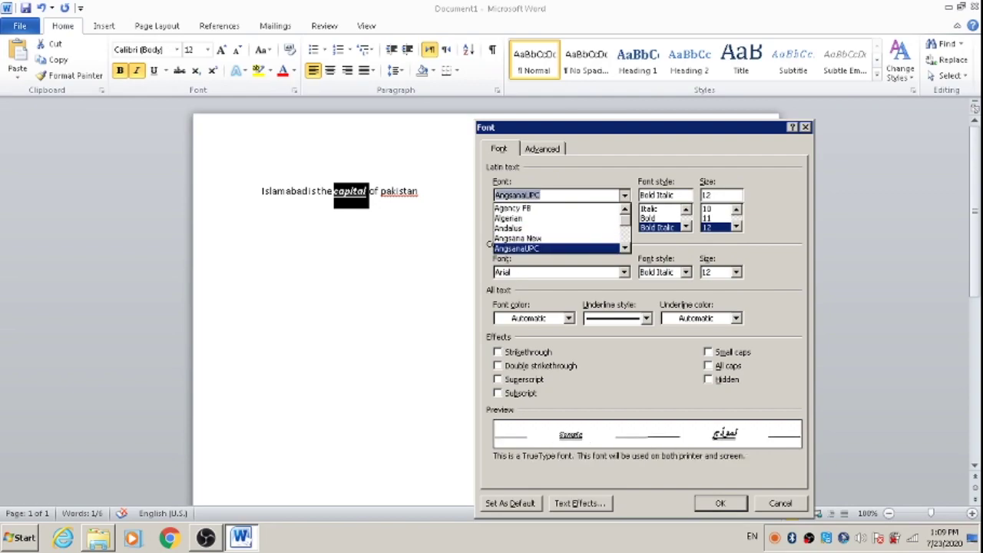
pyautogui.press('Down')
pyautogui.press('Down')
pyautogui.press('Down')
pyautogui.press('Down')
pyautogui.press('Down')
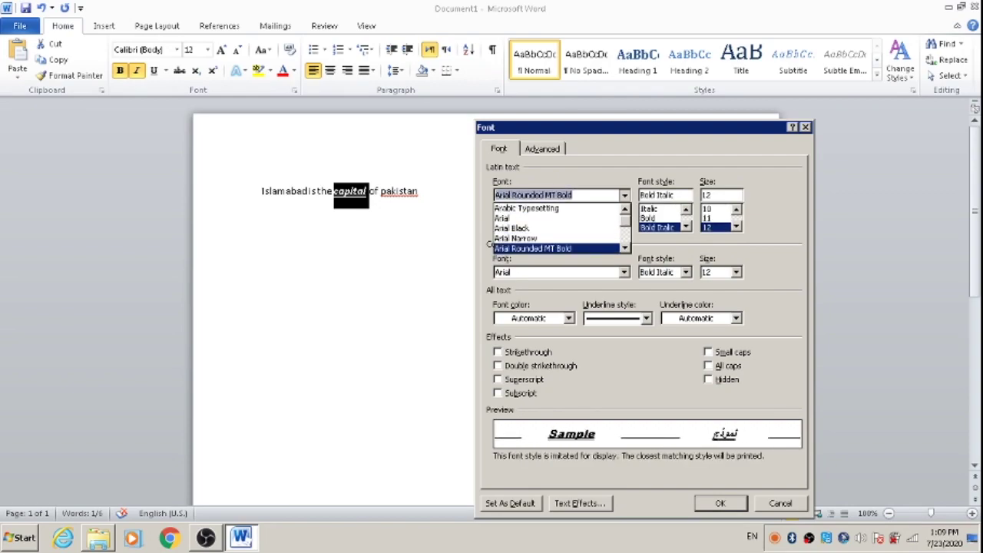
pyautogui.press('Up')
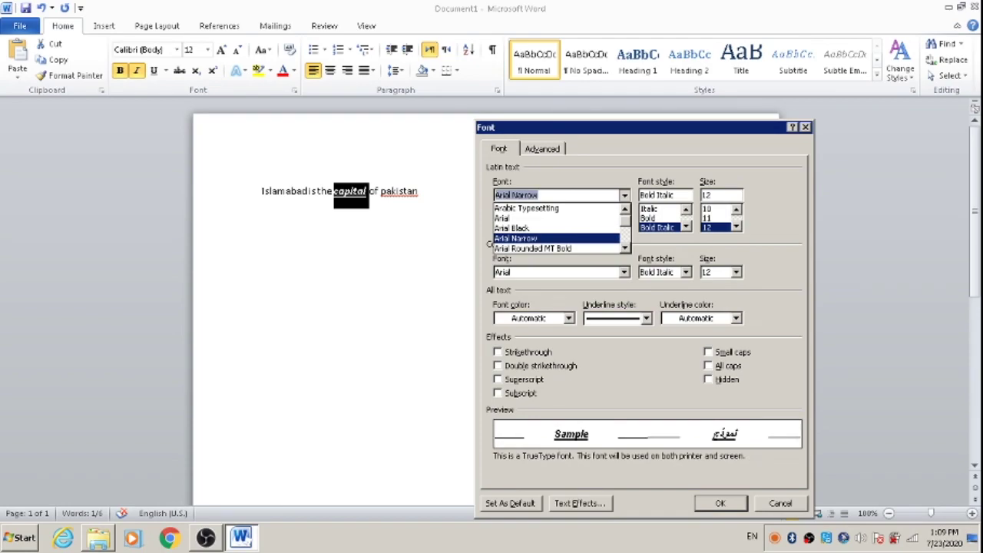
pyautogui.press('Tab')
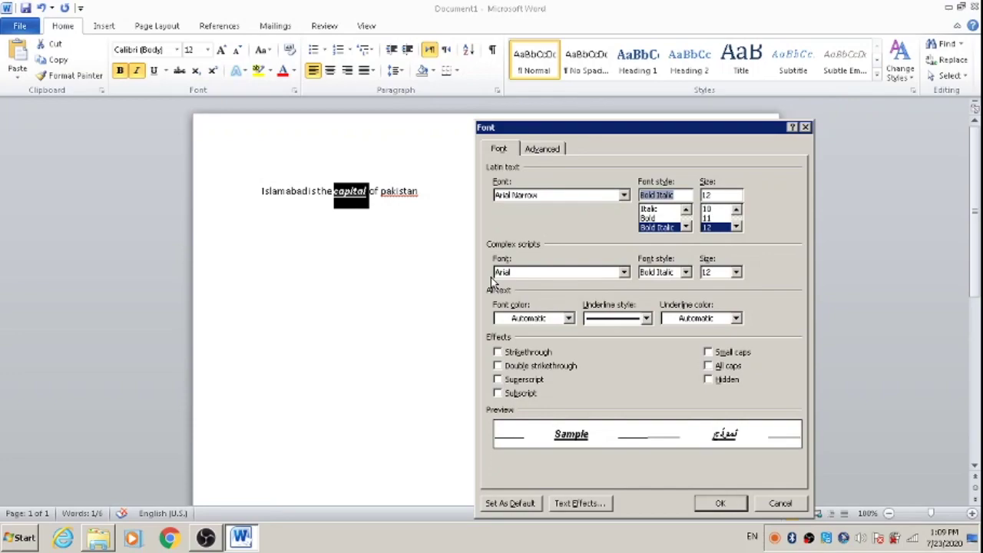
# - Dismiss the Font dialog and bring it back up on the Advanced page with Ctrl+D
pyautogui.hotkey('ctrl', 'Tab')
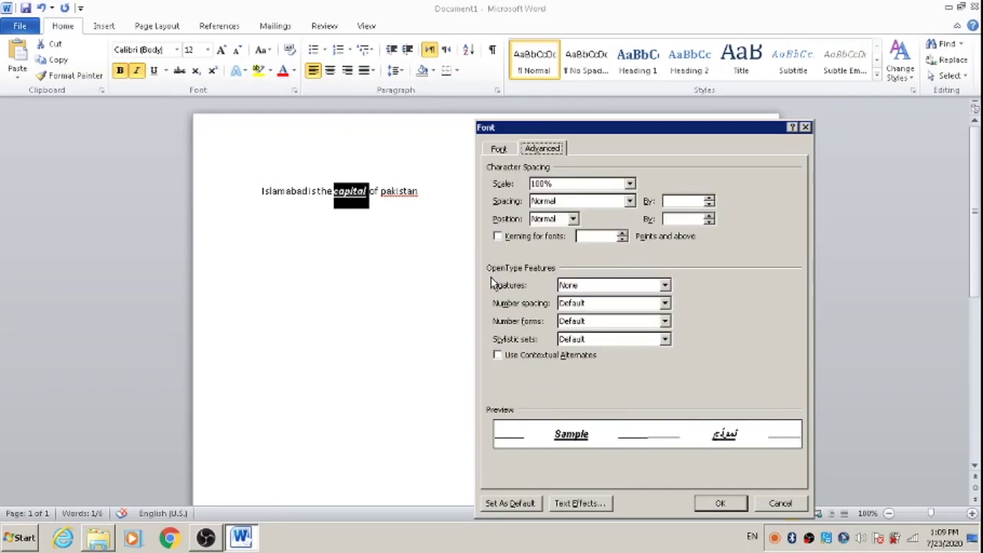
pyautogui.hotkey('shift', 'Tab')
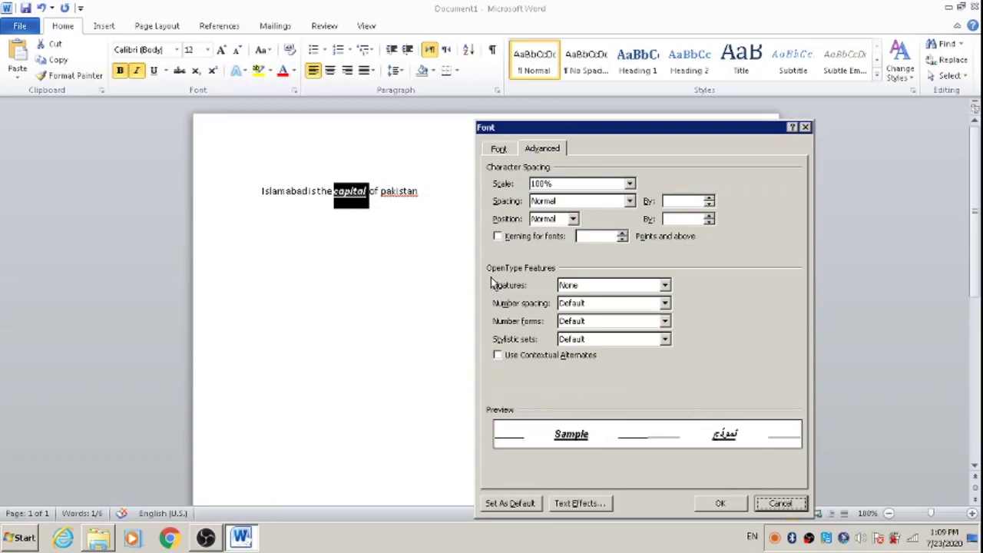
pyautogui.press('Tab')
pyautogui.press('Tab')
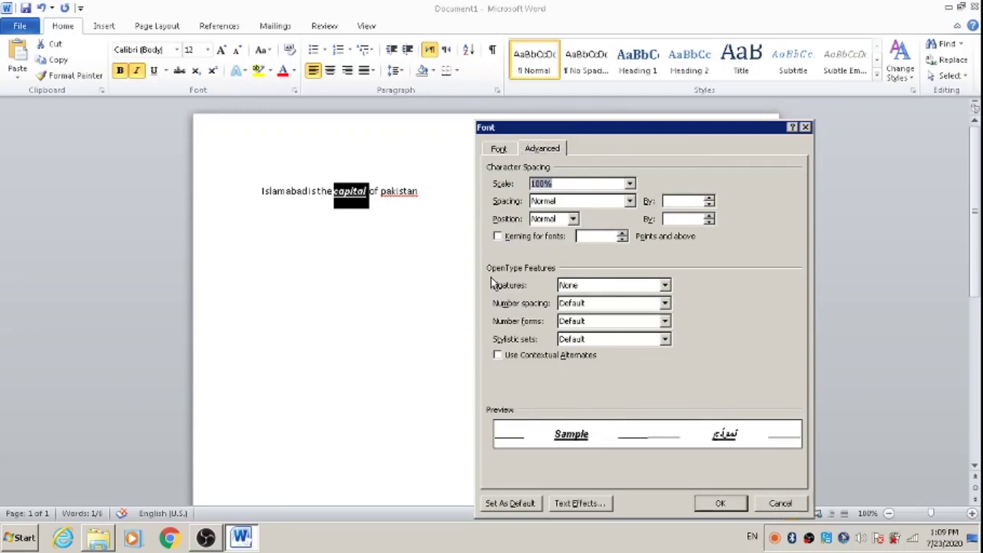
pyautogui.press('Escape')
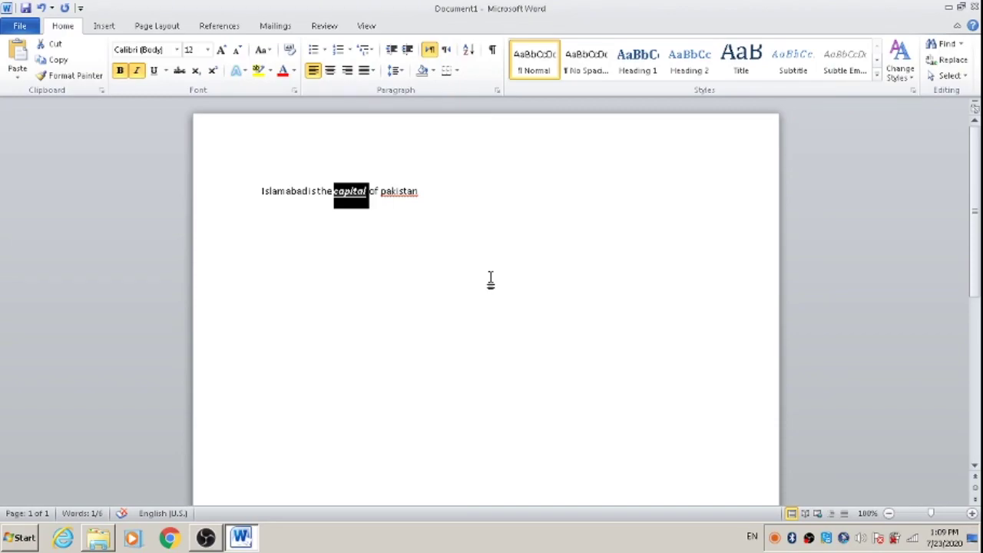
pyautogui.hotkey('ctrl', 'd')
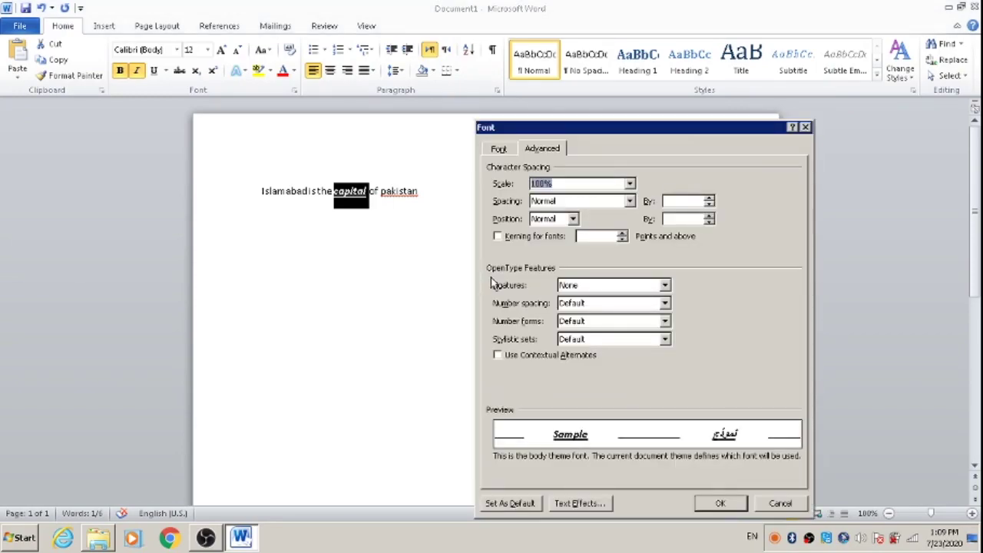
# - Set the character spacing for 'capital' to Condensed by 0.1 pt
pyautogui.press('Tab')
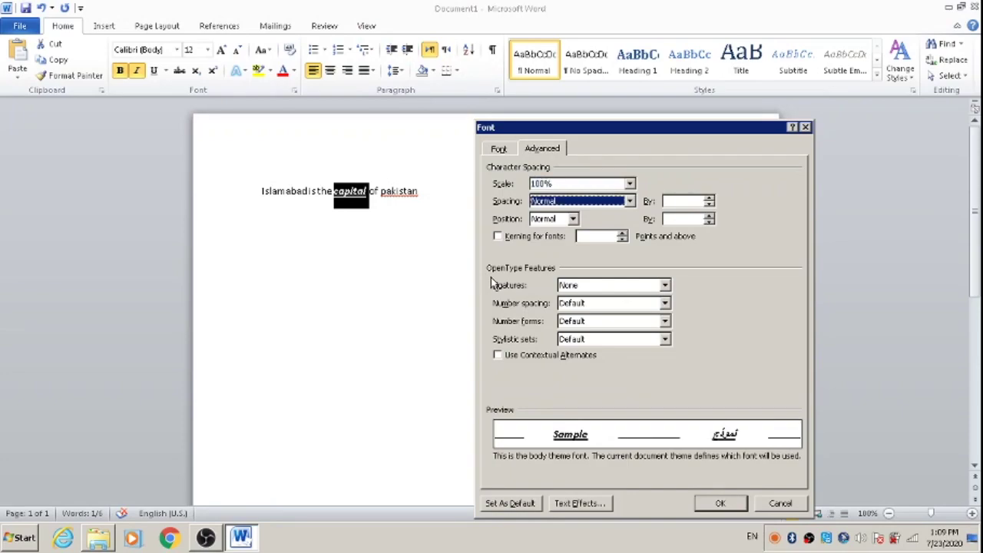
pyautogui.hotkey('alt', 'Down')
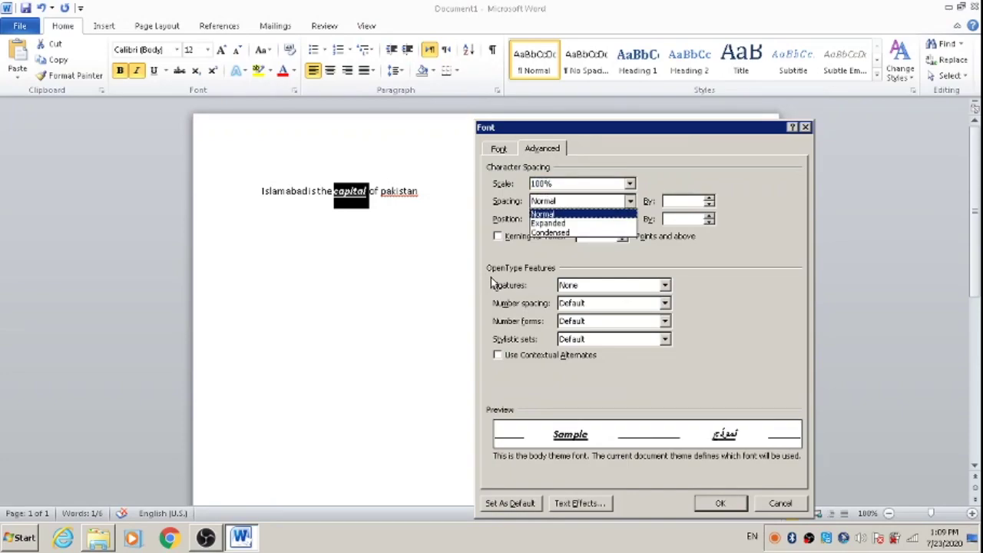
pyautogui.press('Down')
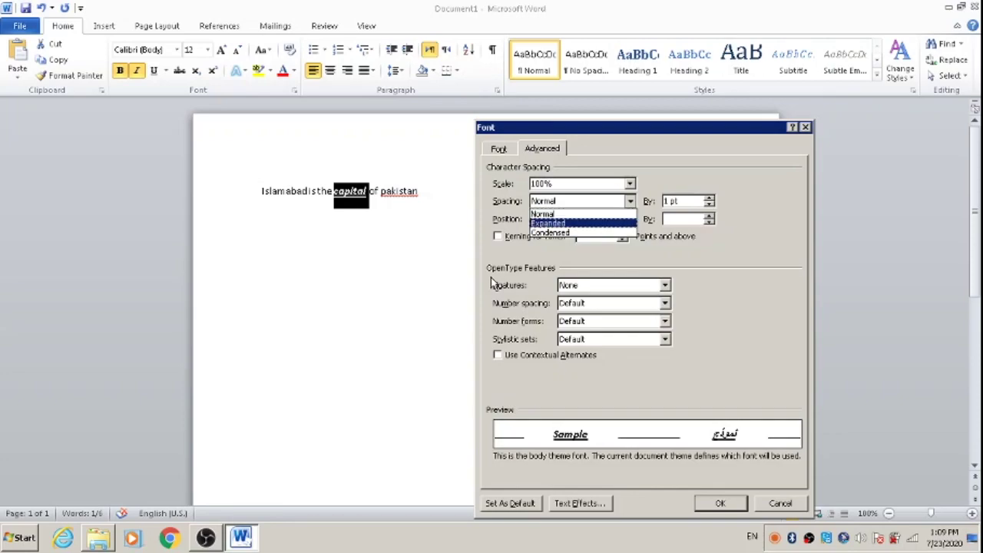
pyautogui.press('Down')
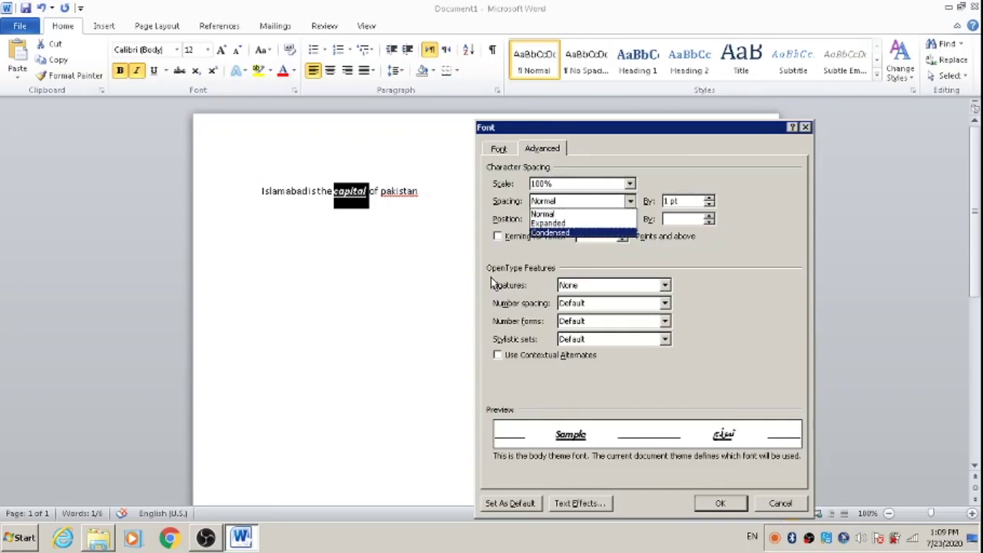
pyautogui.press('Up')
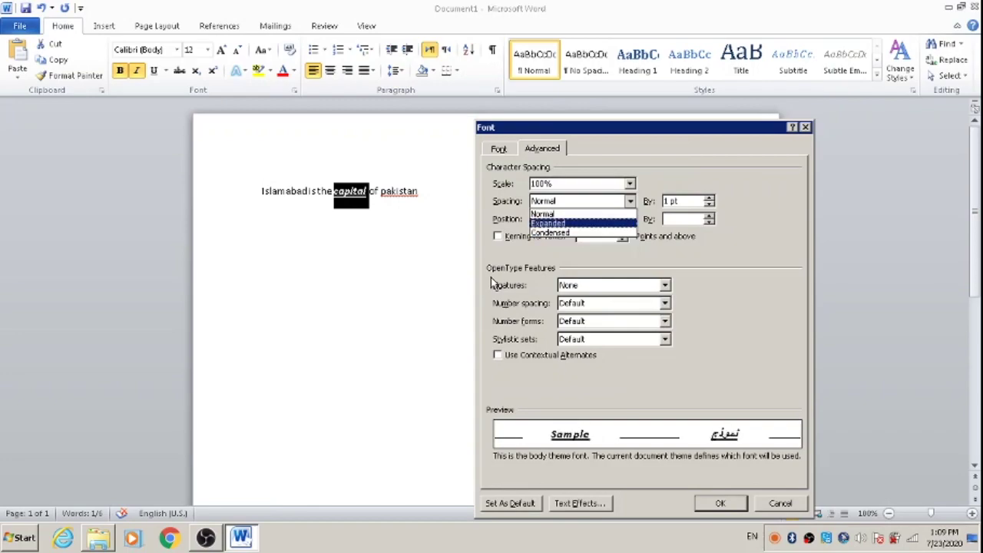
pyautogui.press('Up')
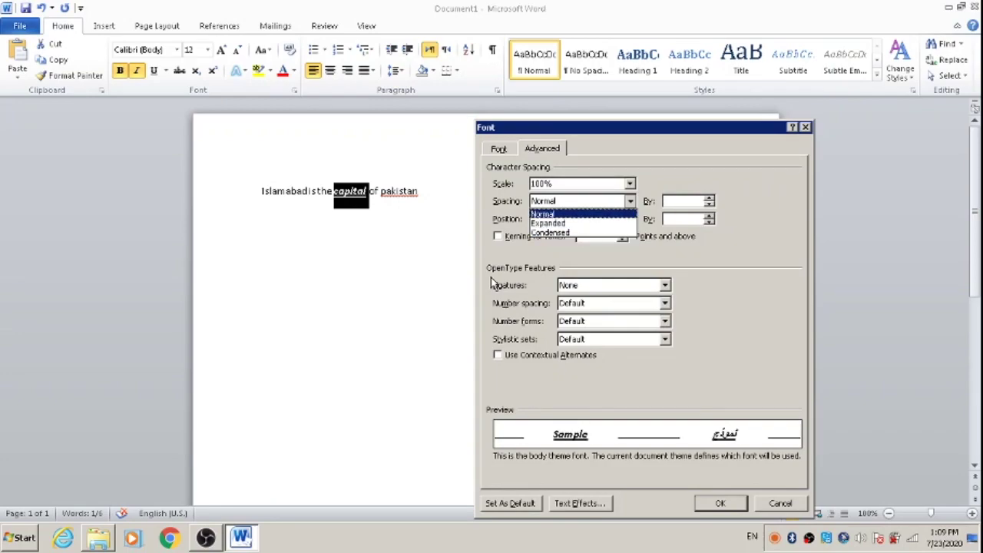
pyautogui.press('Return')
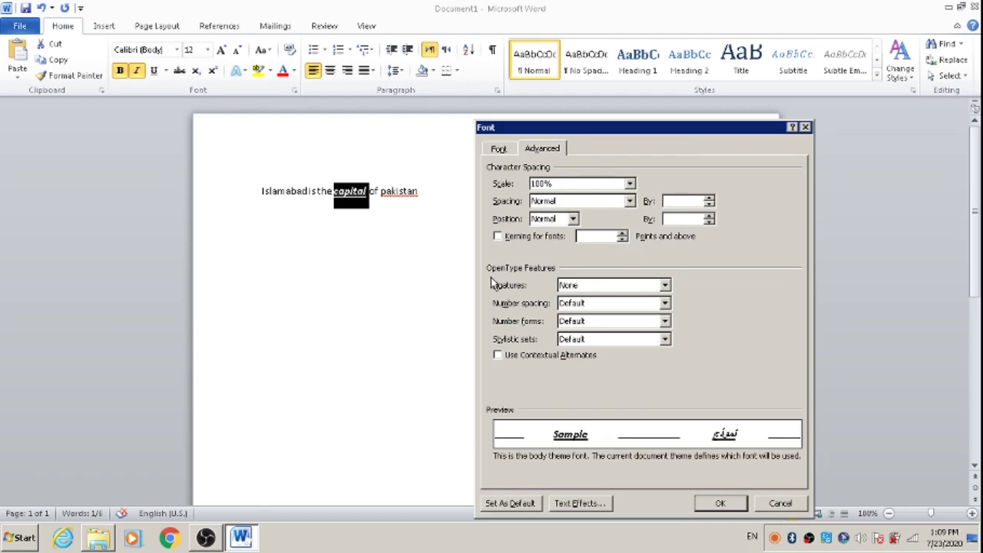
pyautogui.press('Down')
pyautogui.press('Down')
pyautogui.press('Up')
pyautogui.press('Up')
pyautogui.press('Down')
pyautogui.press('Down')
pyautogui.press('Tab')
pyautogui.press('Up')
pyautogui.press('Down')
# - Check the Position dropdown, leaving it Normal, and glance at the Ligatures options
pyautogui.press('Tab')
pyautogui.hotkey('alt', 'Down')
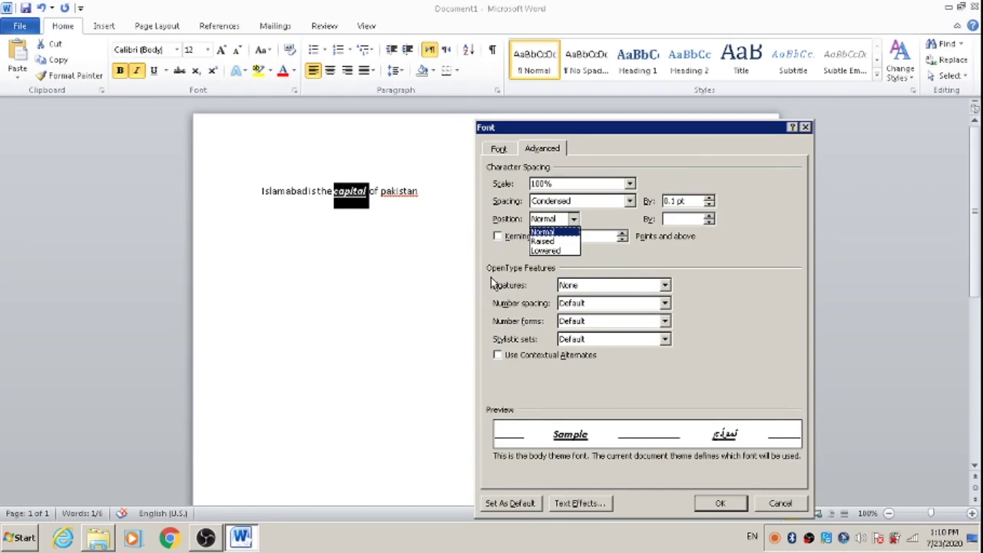
pyautogui.press('Escape')
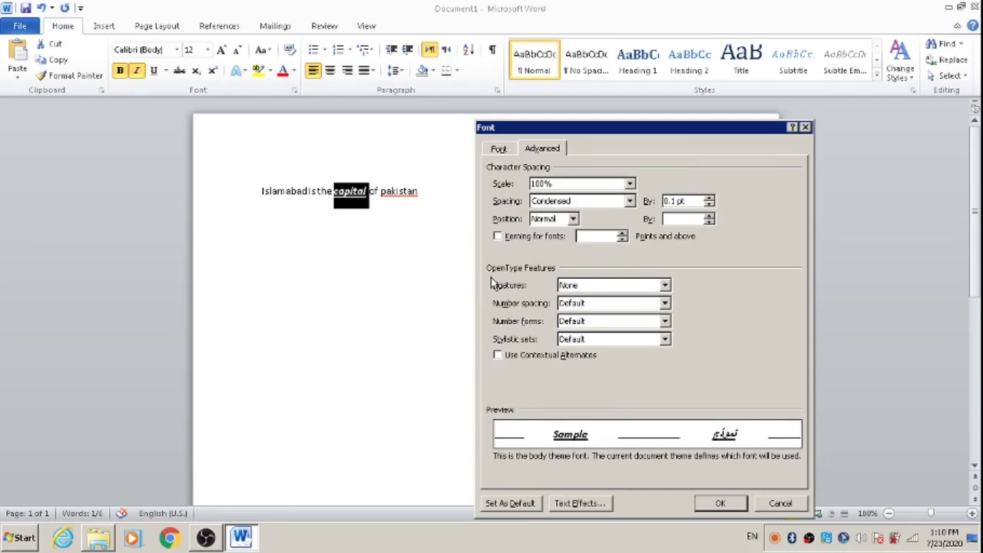
pyautogui.press('Tab')
# - Look through the Number spacing, Number forms and Stylistic sets choices without changing them
pyautogui.press('Tab')
pyautogui.press('Tab')
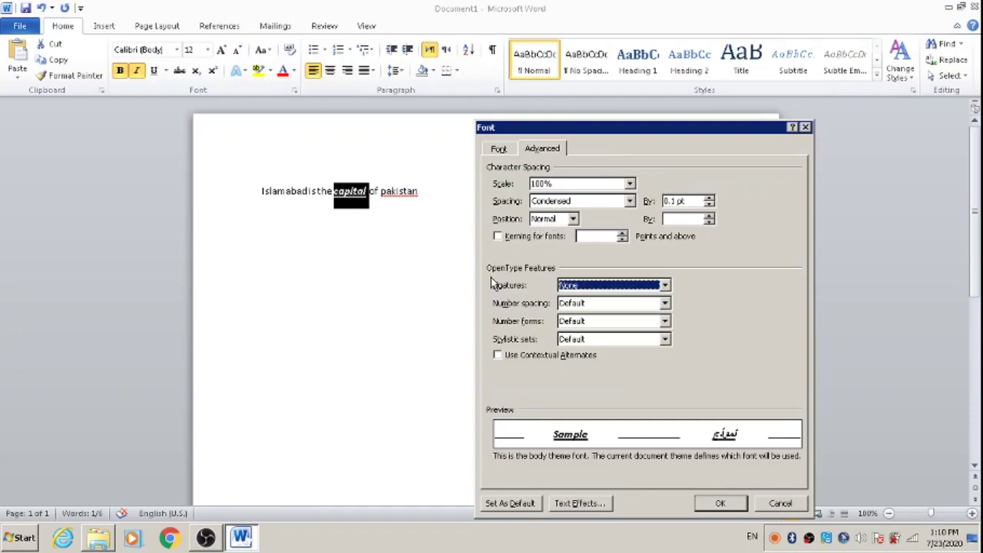
pyautogui.hotkey('alt', 'Down')
pyautogui.press('Escape')
pyautogui.press('Tab')
pyautogui.hotkey('alt', 'Down')
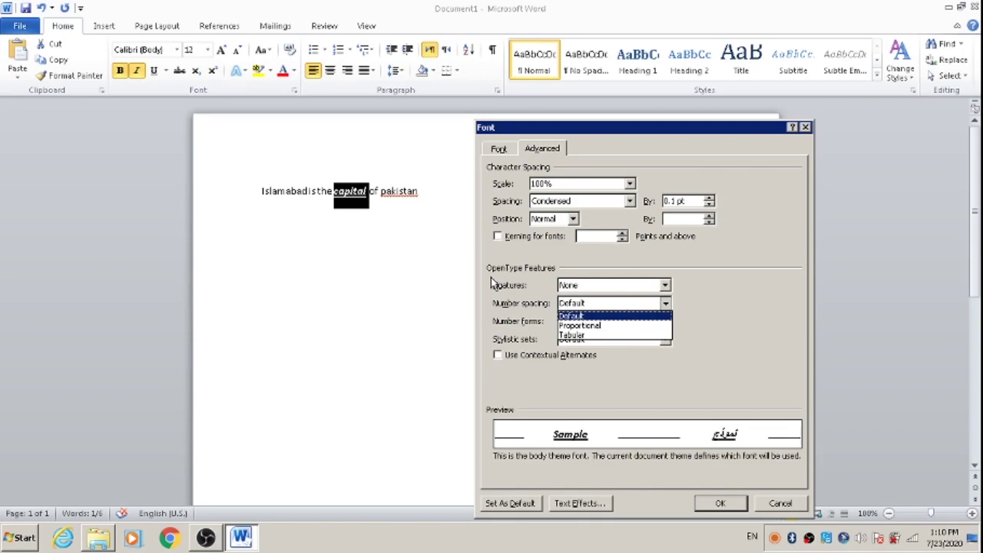
pyautogui.press('Escape')
pyautogui.press('Tab')
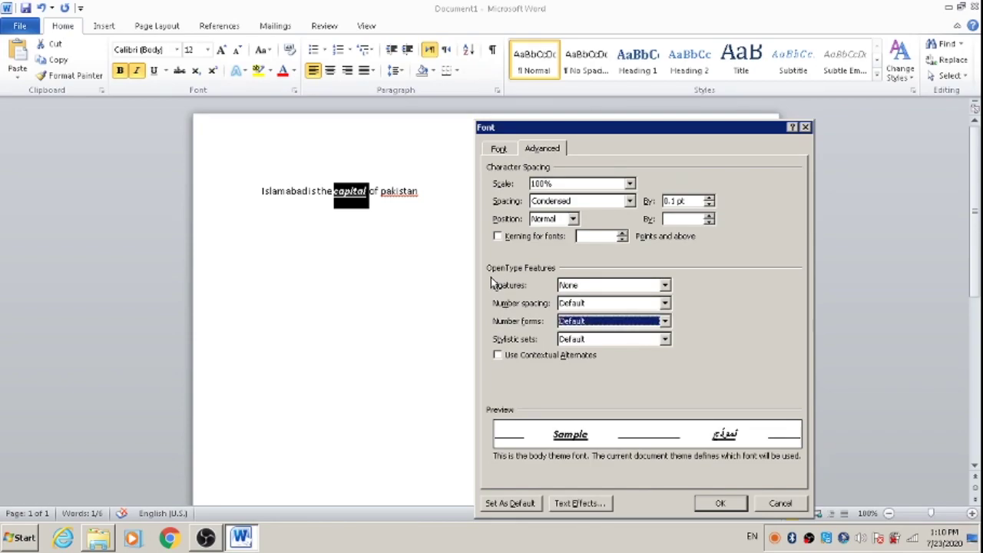
pyautogui.hotkey('alt', 'Down')
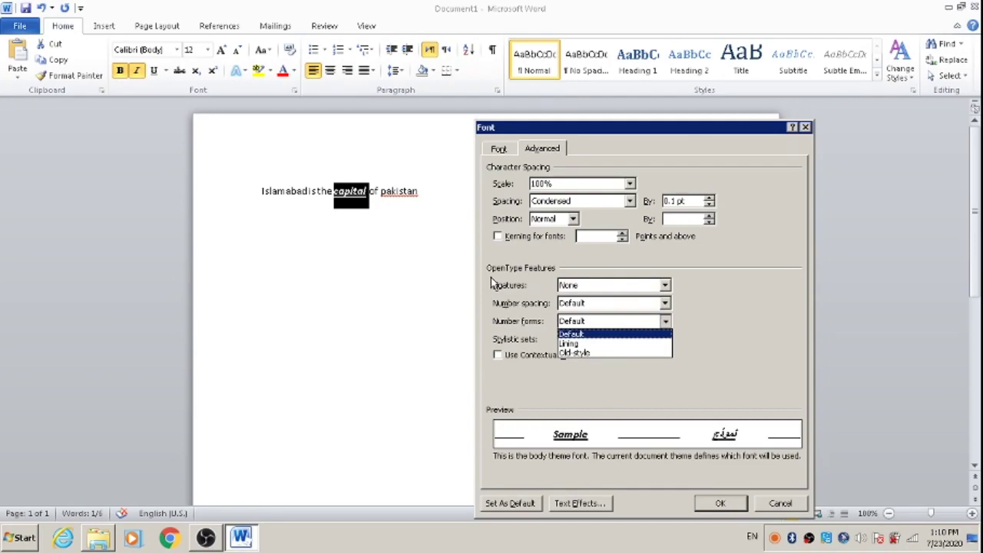
pyautogui.press('Escape')
pyautogui.press('Tab')
pyautogui.hotkey('alt', 'Down')
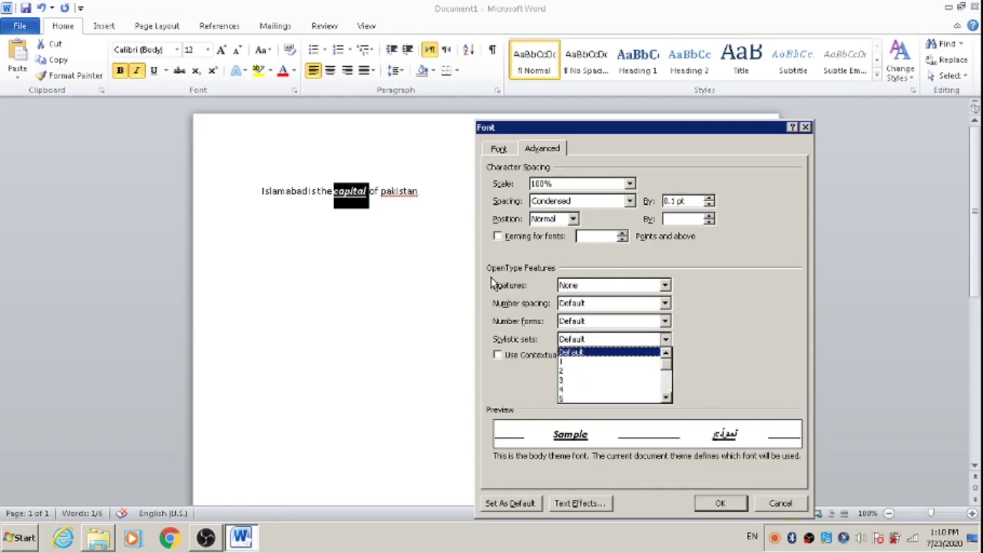
pyautogui.press('Escape')
pyautogui.press('Tab')
pyautogui.press('Tab')
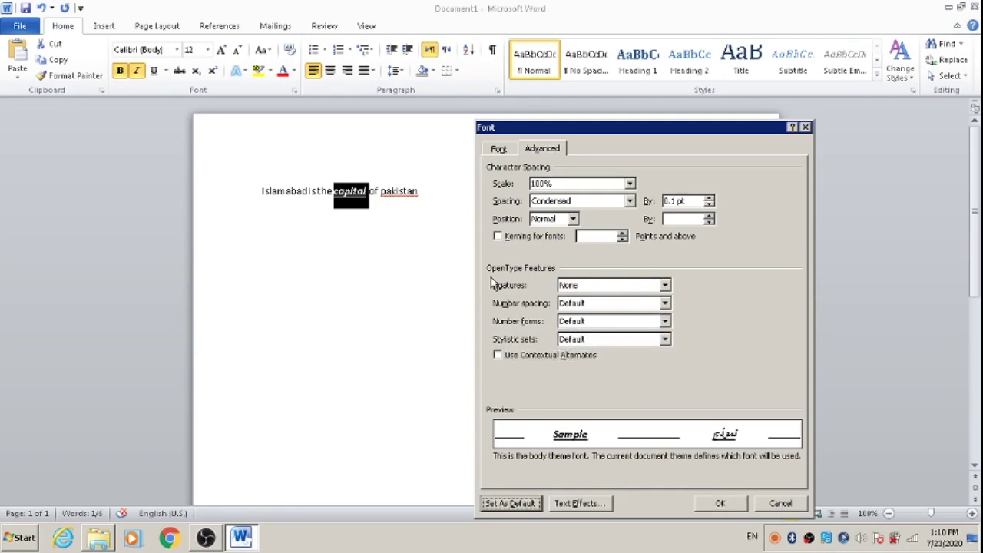
# - Close the Font dialog, select the word 'Islamabad' and reopen its font settings with Ctrl+D
pyautogui.press('Escape')
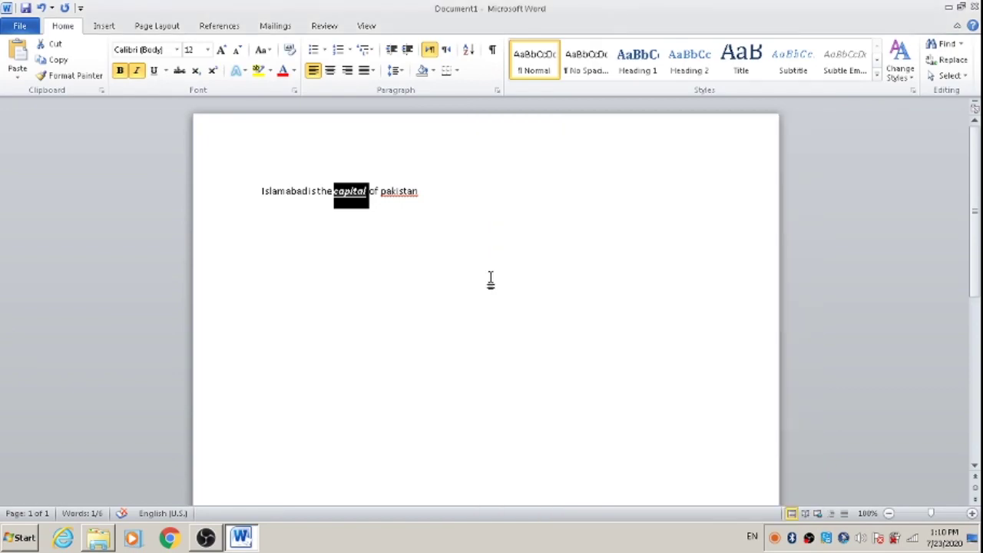
pyautogui.press('Right')
pyautogui.hotkey('ctrl', 'Left')
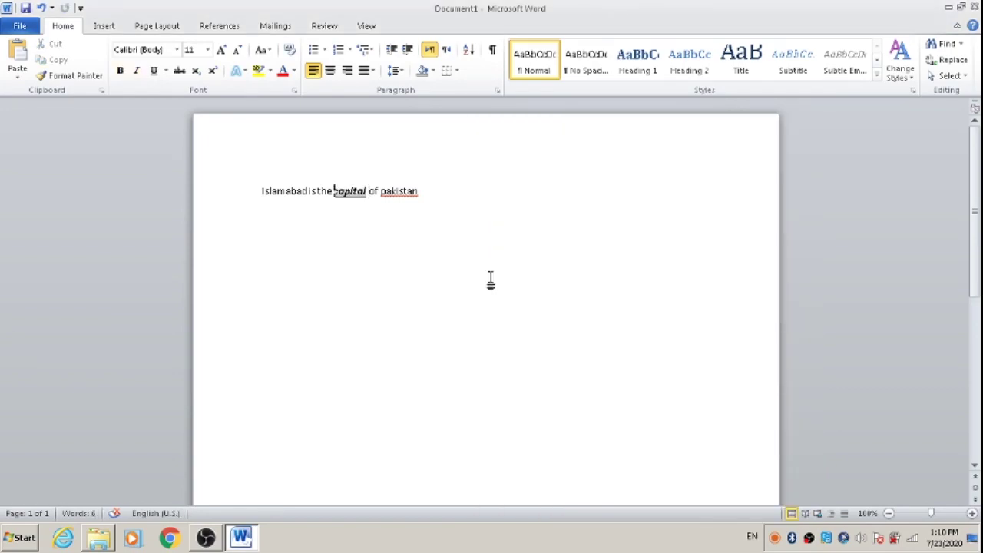
pyautogui.hotkey('ctrl', 'Left')
pyautogui.hotkey('ctrl', 'Left')
pyautogui.hotkey('ctrl', 'Left')
pyautogui.hotkey('ctrl', 'shift', 'Right')
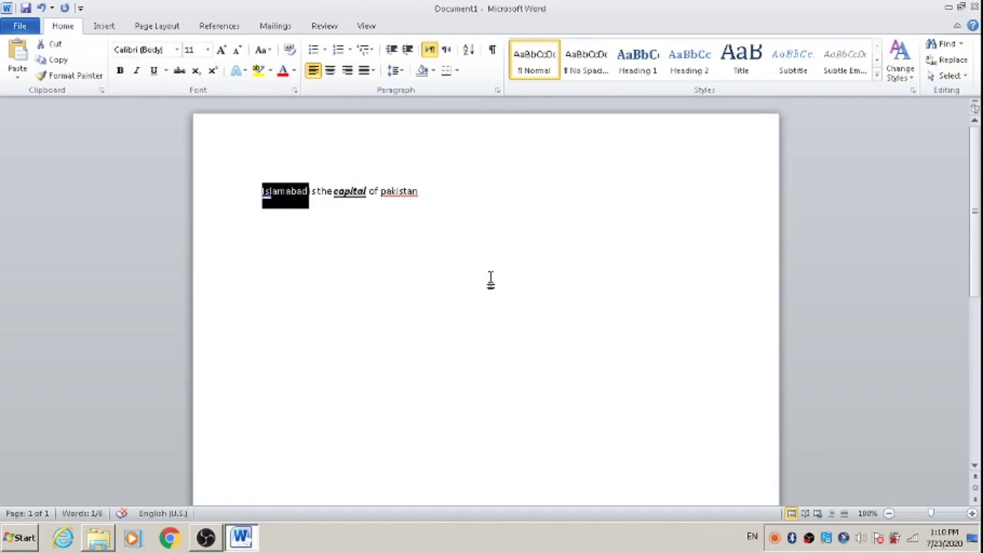
pyautogui.hotkey('ctrl', 'd')
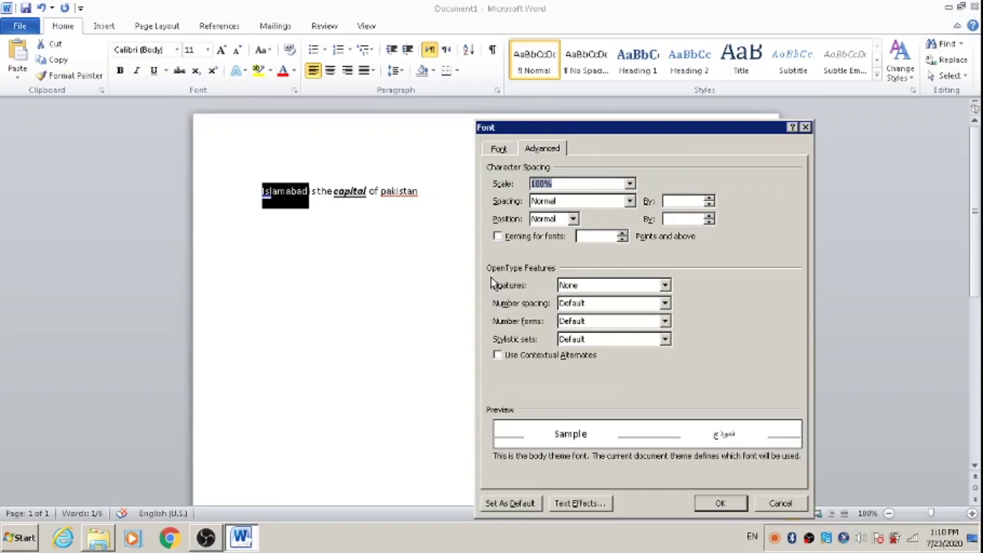
pyautogui.press('Tab')
pyautogui.hotkey('alt', 'Down')
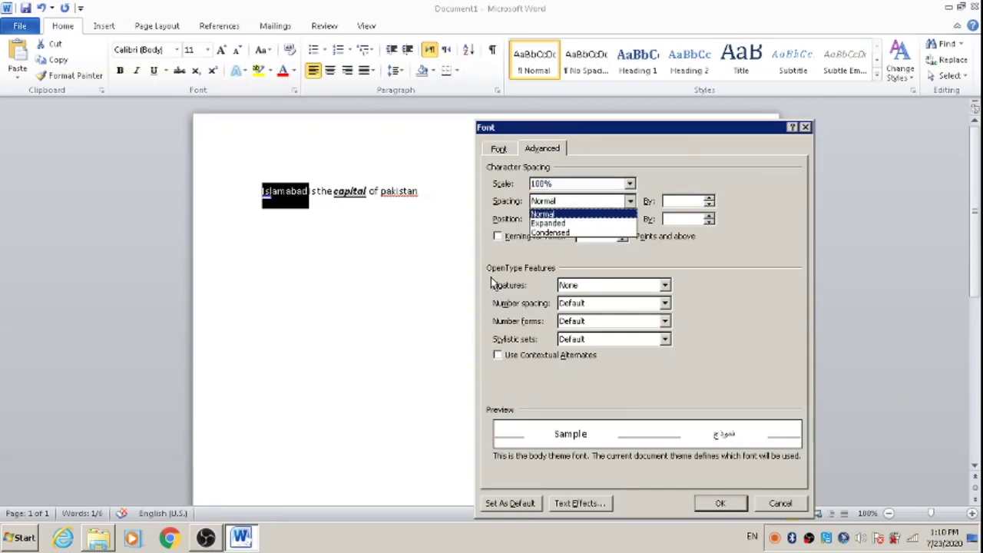
pyautogui.press('Tab')
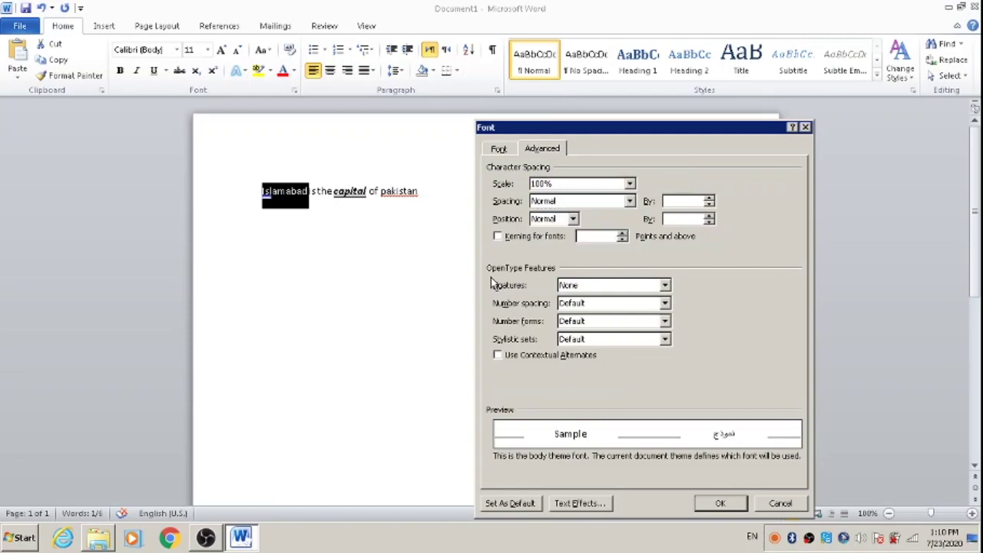
pyautogui.press('Tab')
pyautogui.hotkey('alt', 'Down')
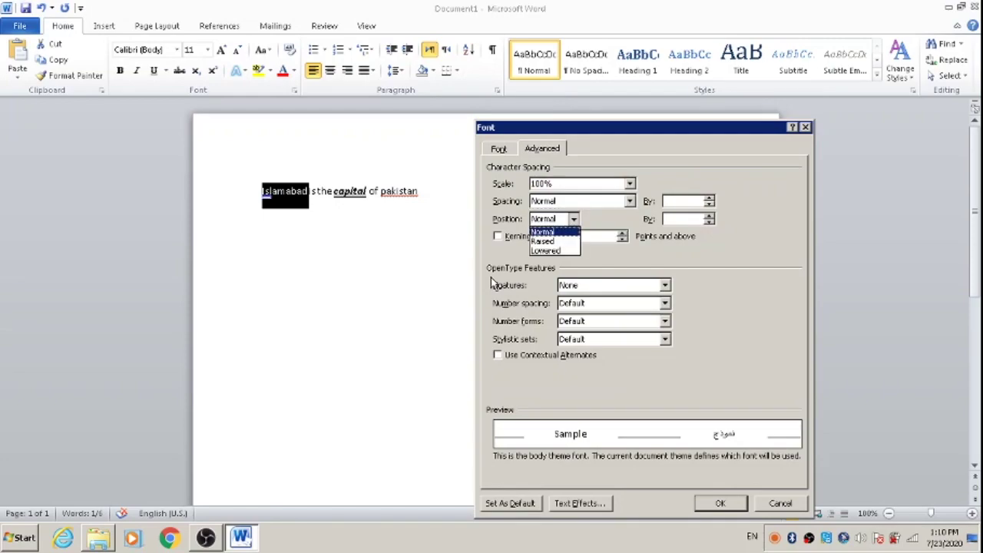
pyautogui.press('Tab')
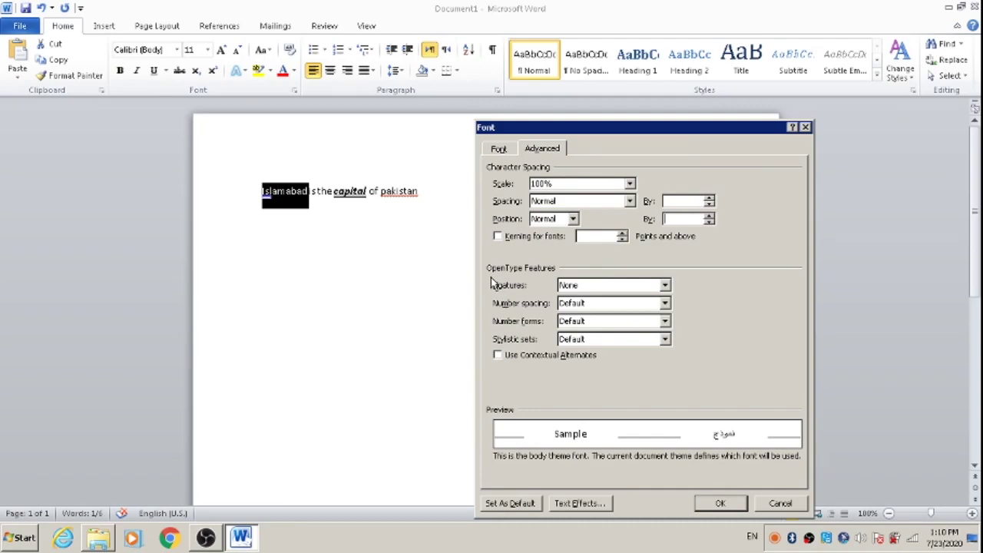
pyautogui.press('Tab')
pyautogui.press('Tab')
pyautogui.press('Tab')
pyautogui.hotkey('alt', 'Down')
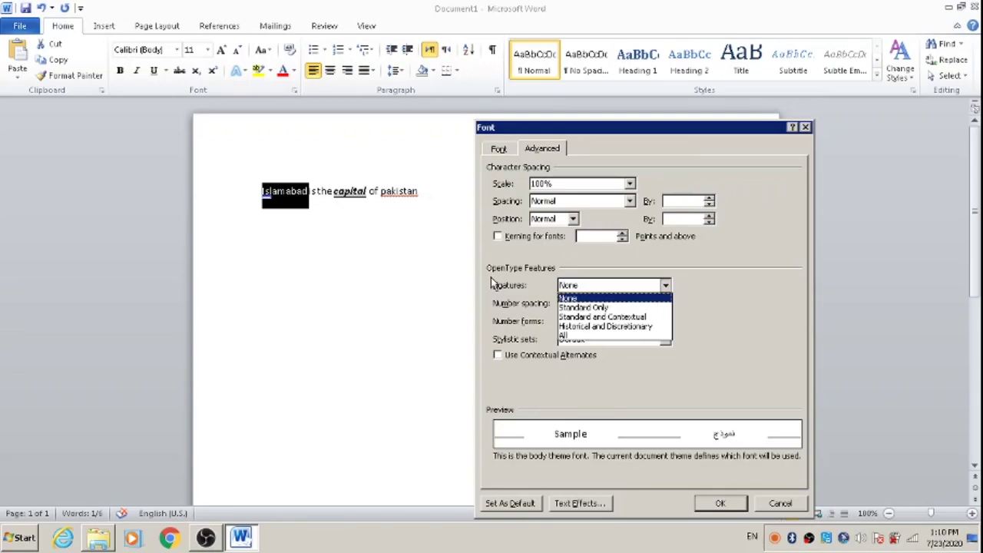
pyautogui.press('Tab')
pyautogui.hotkey('alt', 'Down')
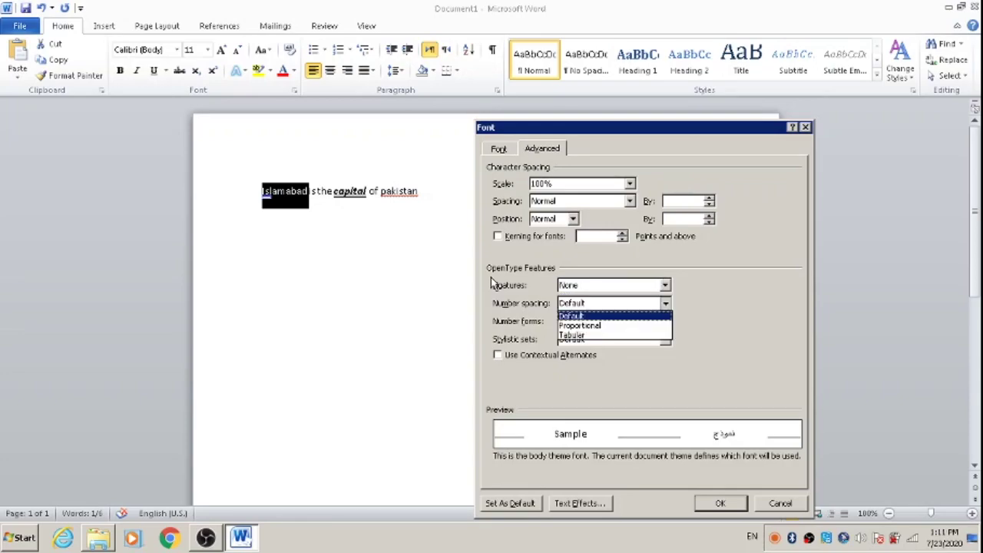
pyautogui.press('Tab')
pyautogui.hotkey('alt', 'Down')
pyautogui.press('Tab')
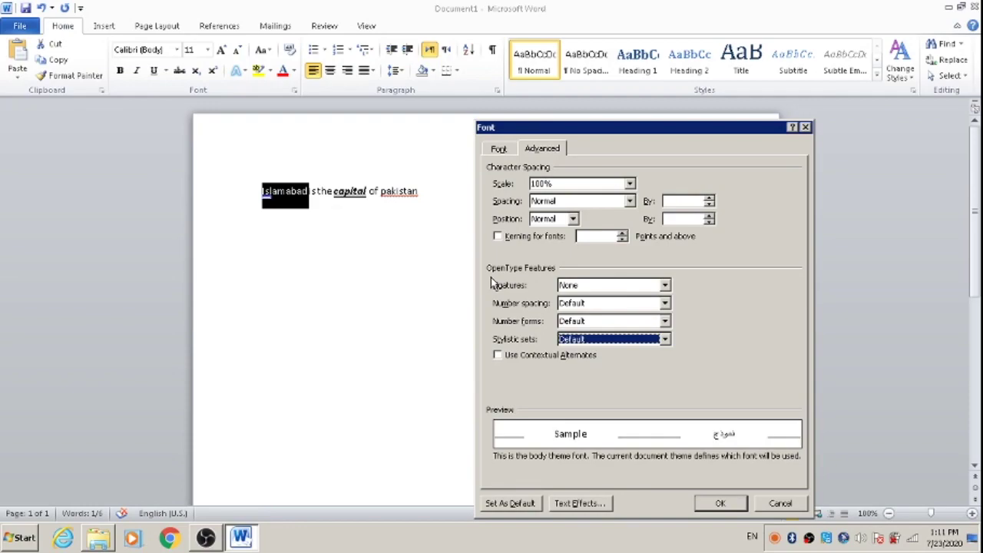
pyautogui.hotkey('alt', 'Down')
pyautogui.press('Tab')
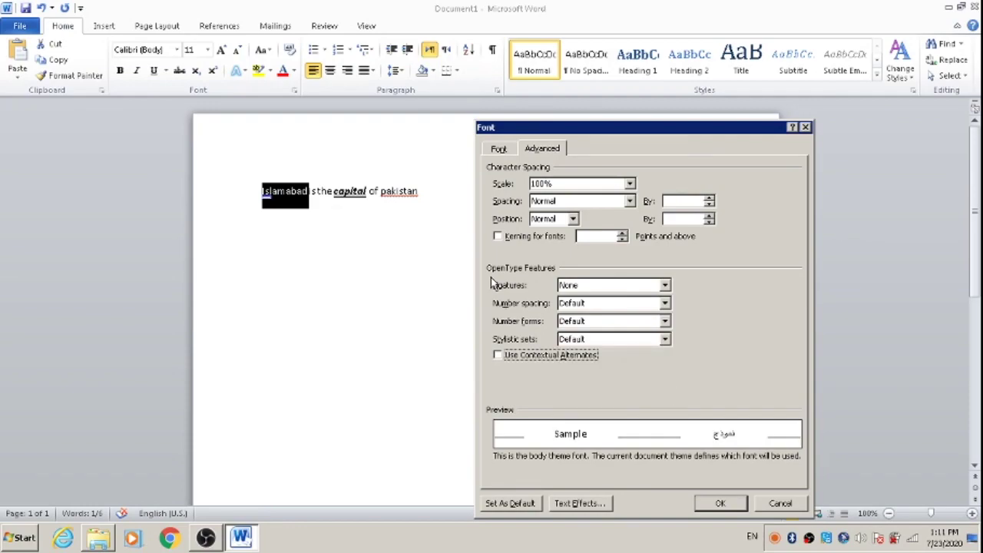
pyautogui.press('Tab')
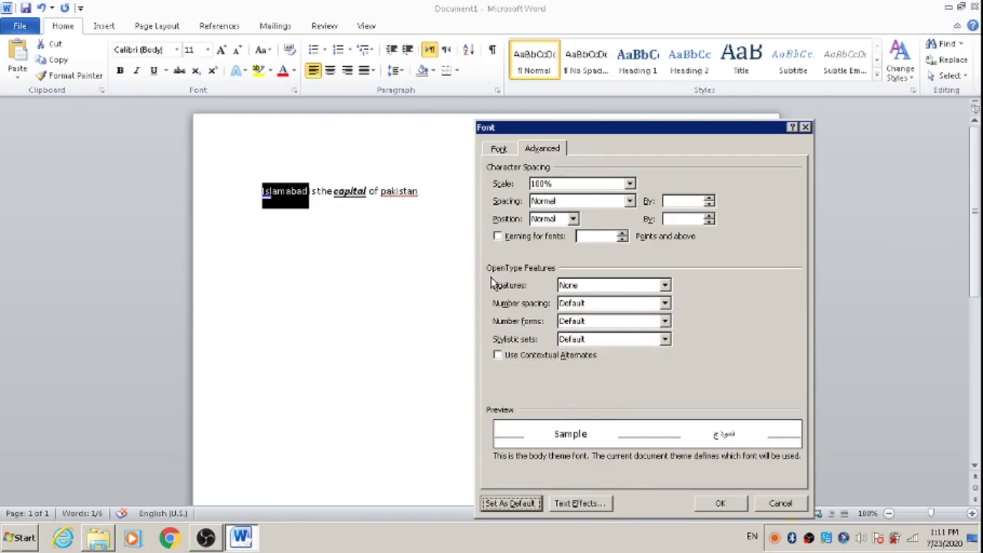
pyautogui.press('Tab')
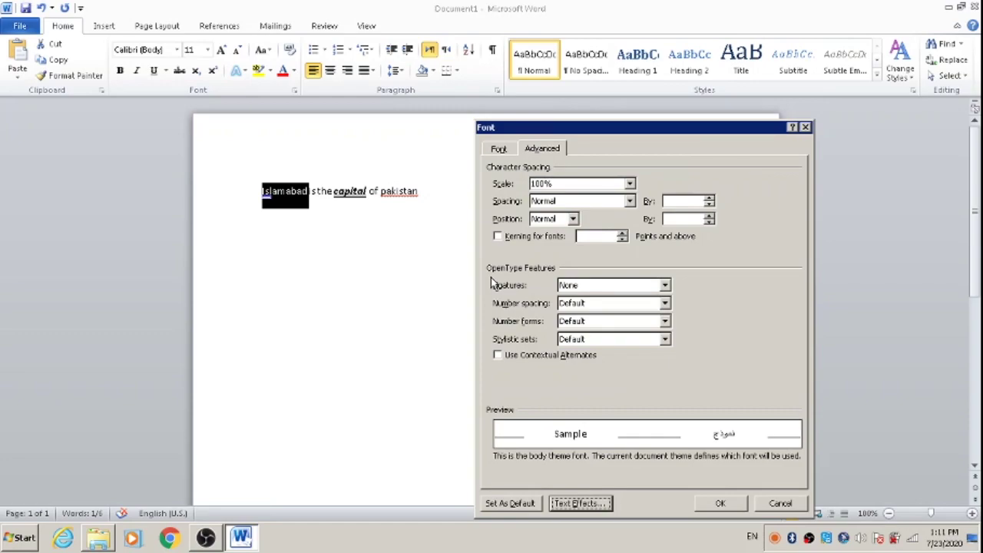
pyautogui.press('Tab')
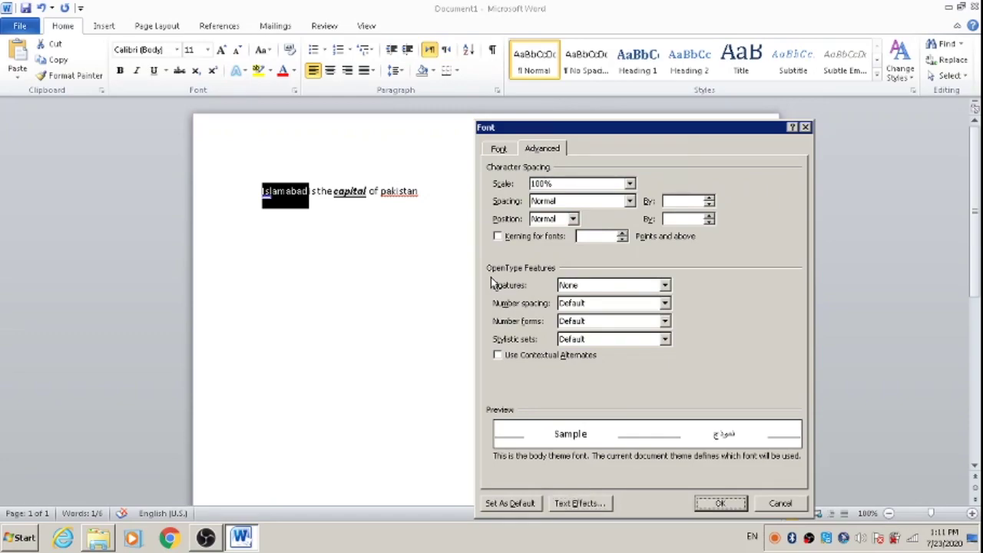
pyautogui.press('Tab')
pyautogui.press('Tab')
pyautogui.press('Tab')
# - On the Font tab, set the font style for 'Islamabad' to Bold Italic
pyautogui.hotkey('ctrl', 'Tab')
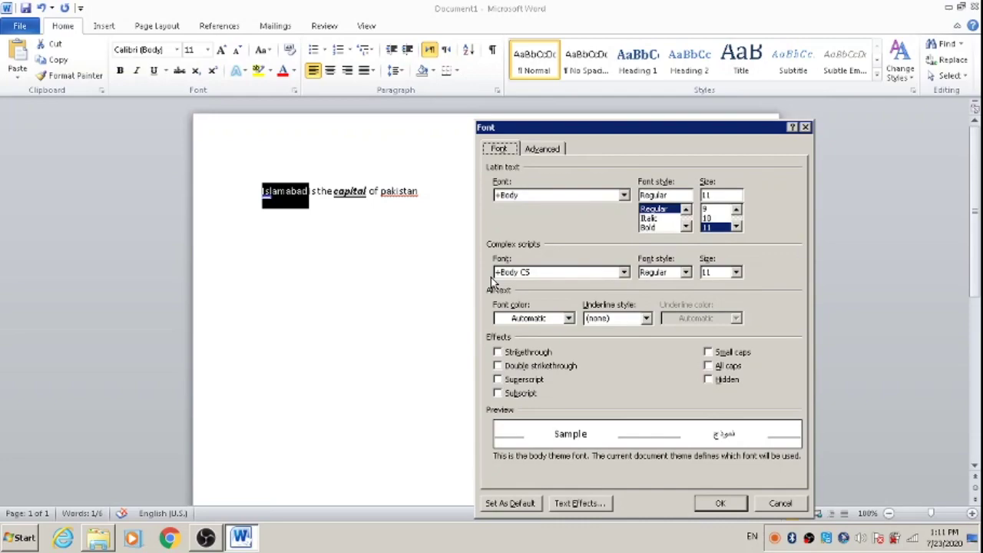
pyautogui.press('Tab')
pyautogui.press('Tab')
pyautogui.press('Tab')
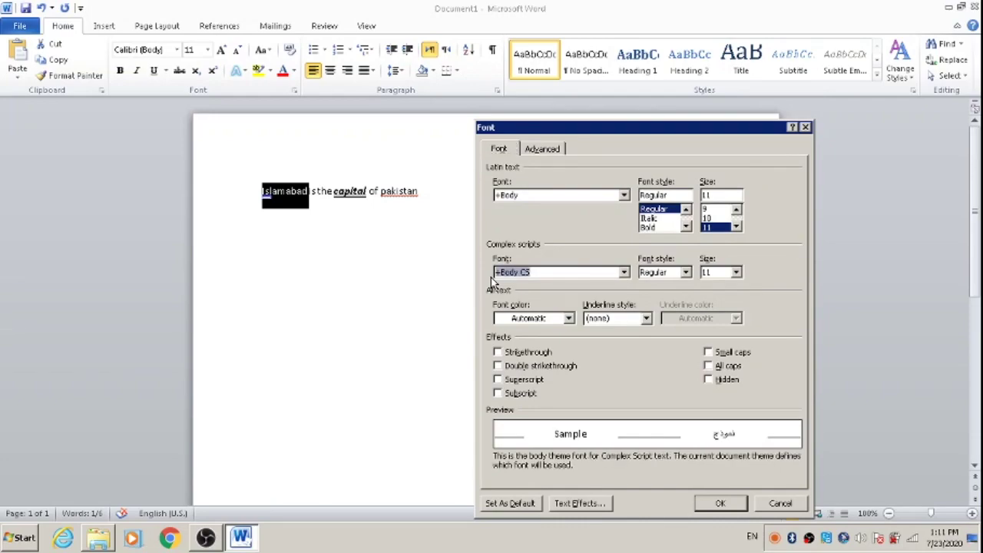
pyautogui.hotkey('shift', 'Tab')
pyautogui.hotkey('shift', 'Tab')
pyautogui.hotkey('shift', 'Tab')
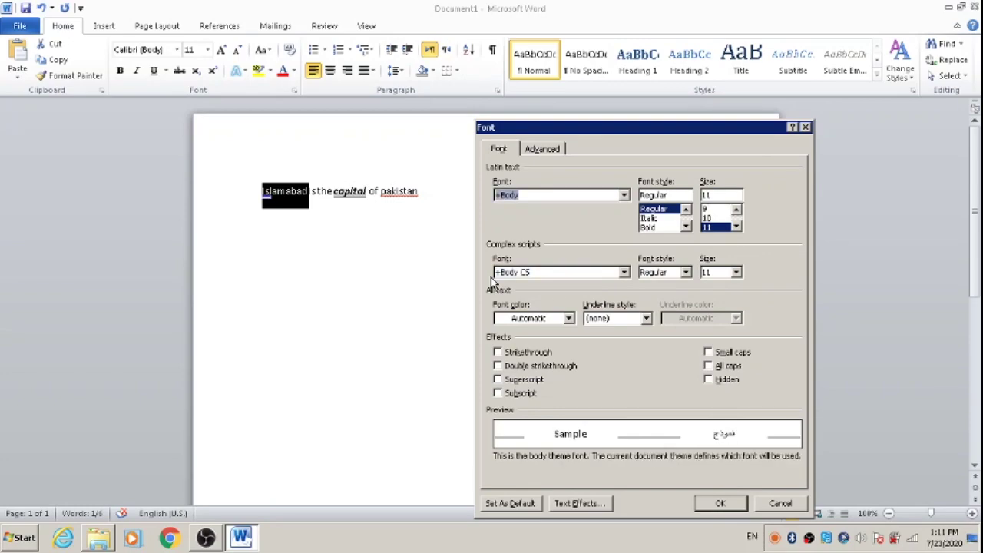
pyautogui.press('Tab')
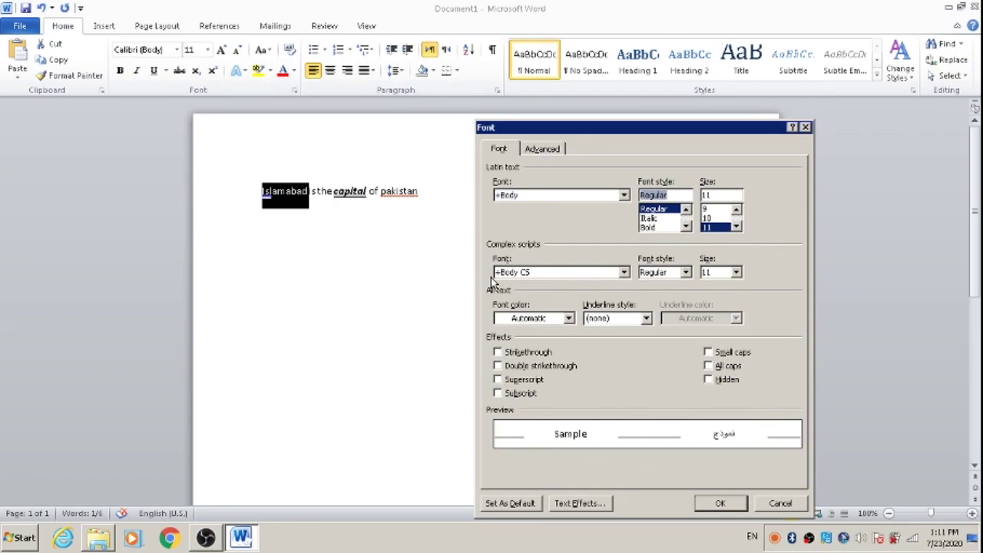
pyautogui.press('Down')
pyautogui.press('Down')
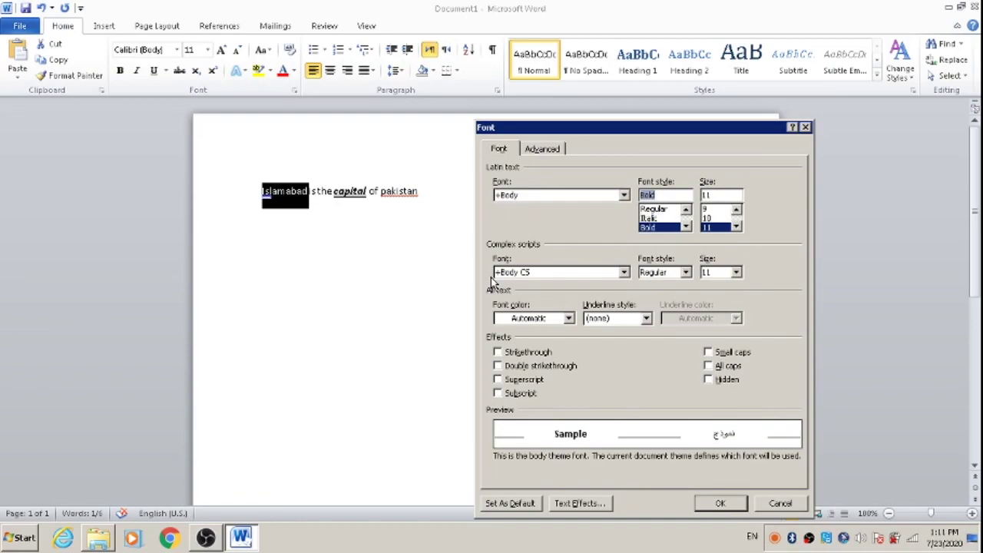
pyautogui.press('Down')
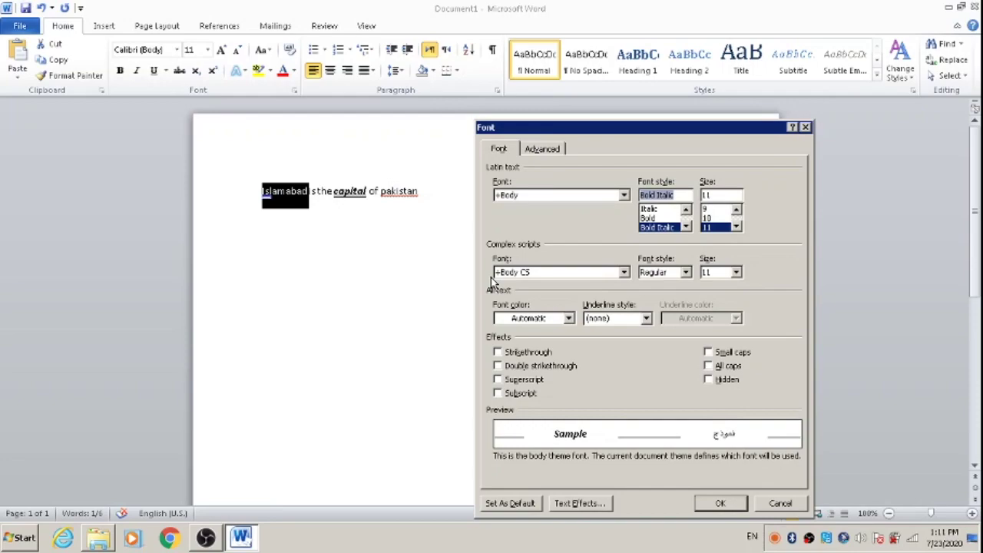
pyautogui.press('Up')
pyautogui.press('Down')
# - Step the font size up through 12, 14 and 22 to 72 pt
pyautogui.press('Tab')
pyautogui.press('Down')
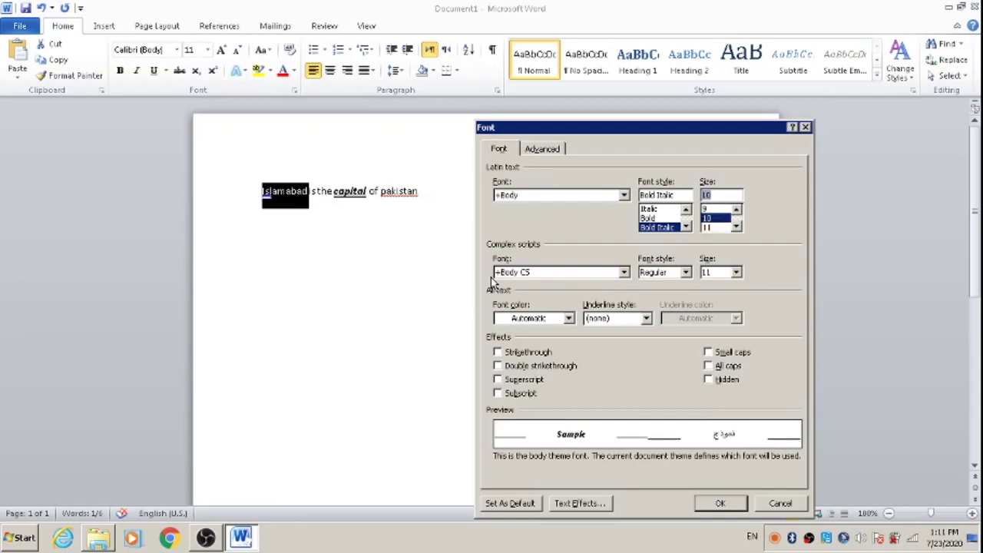
pyautogui.press('Down')
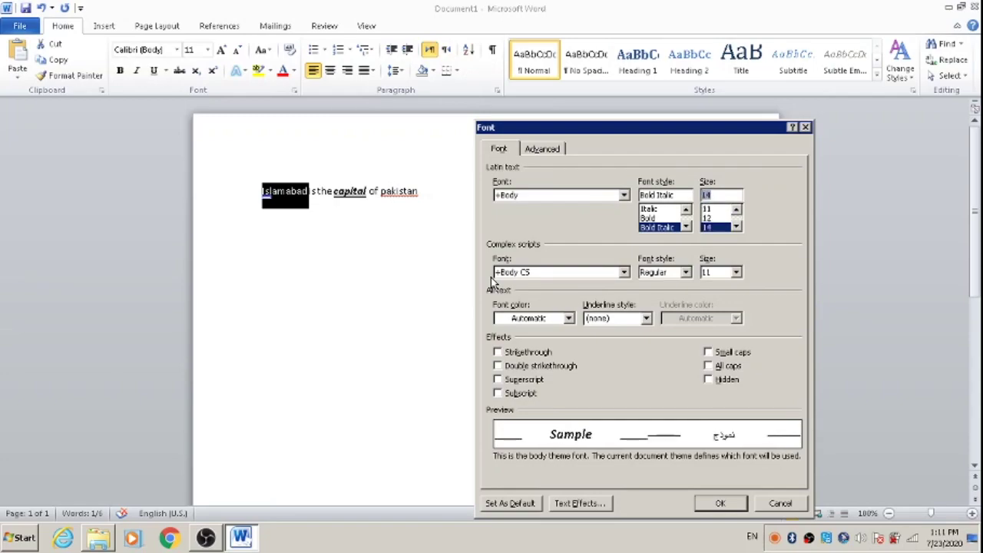
pyautogui.press('Down')
pyautogui.press('Down')
pyautogui.press('Down')
pyautogui.press('Down')
pyautogui.press('Down')
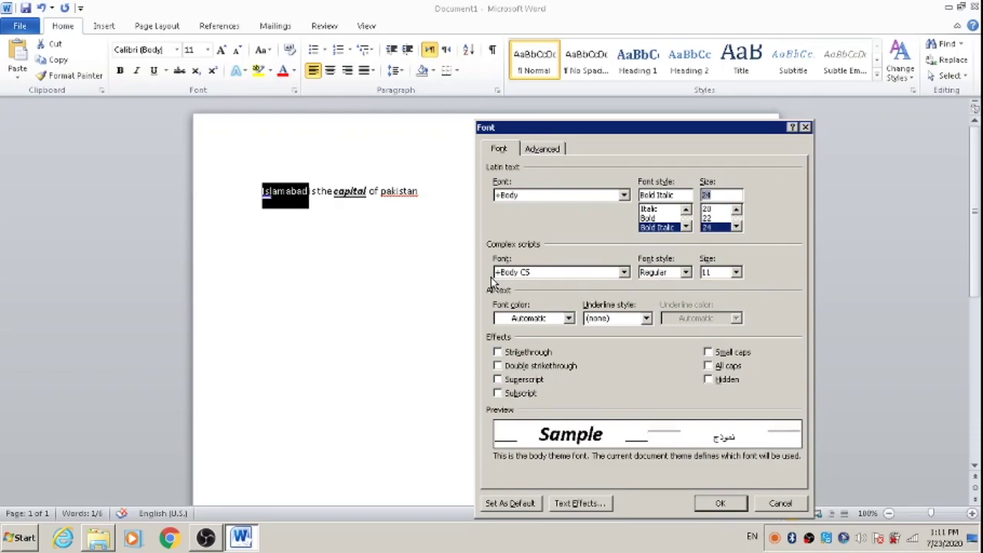
pyautogui.press('Down')
pyautogui.press('Down')
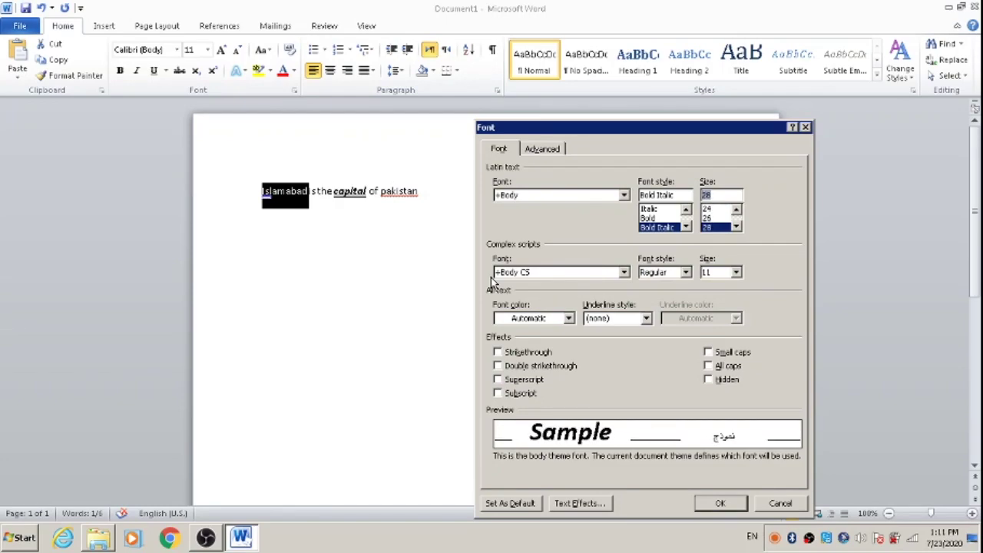
pyautogui.press('Down')
pyautogui.press('Down')
pyautogui.press('Down')
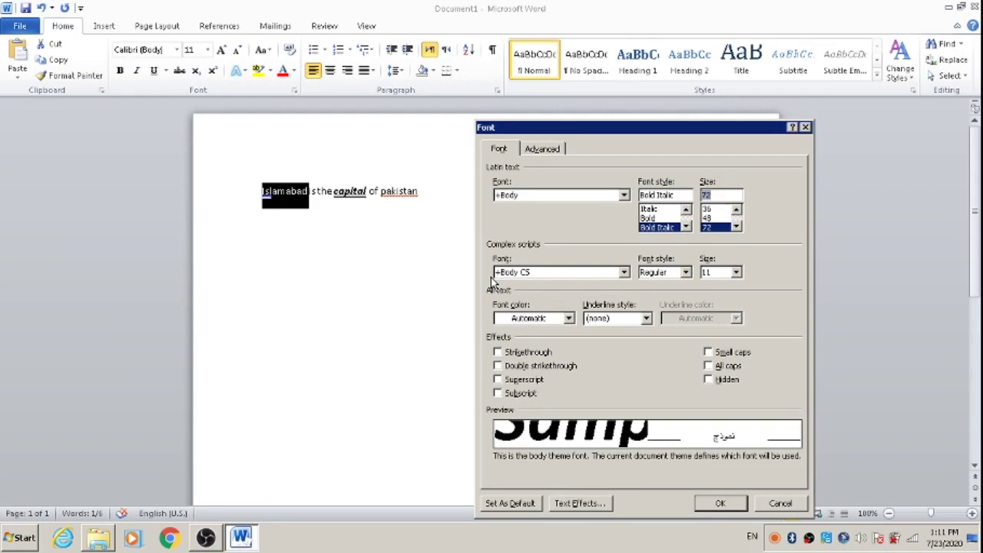
pyautogui.press('Tab')
pyautogui.press('Tab')
pyautogui.press('Tab')
pyautogui.press('Tab')
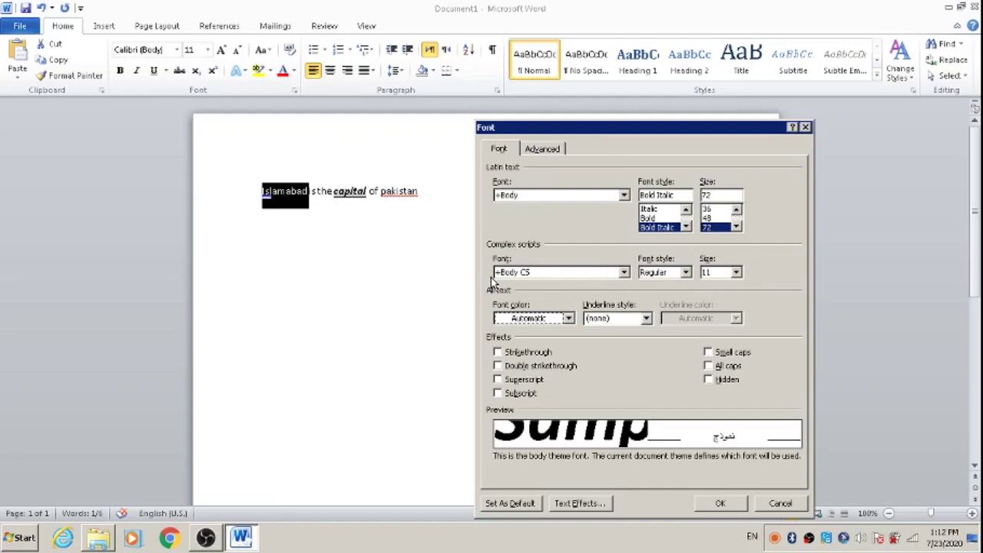
# - Choose red as the font colour for 'Islamabad'
pyautogui.hotkey('alt', 'Down')
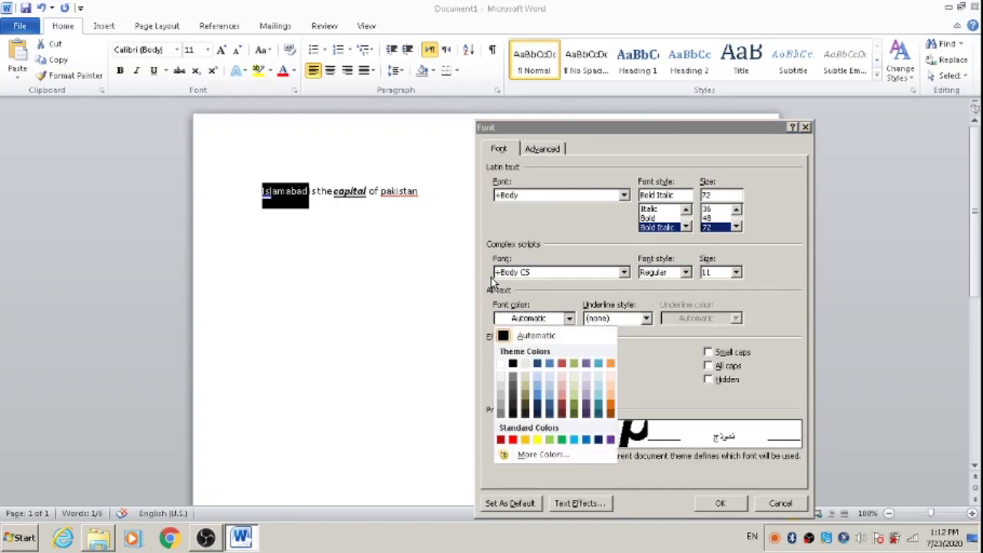
pyautogui.press('Down')
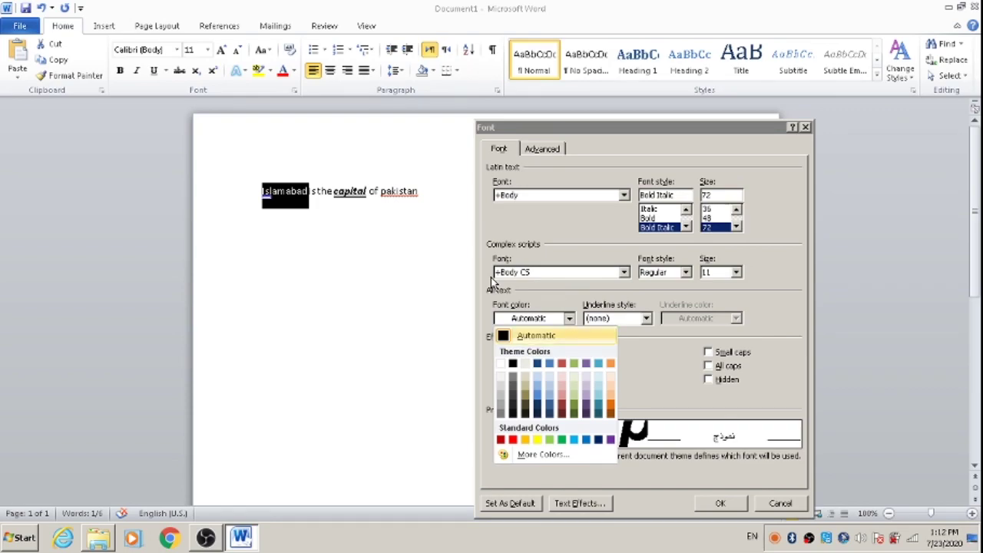
pyautogui.press('Down')
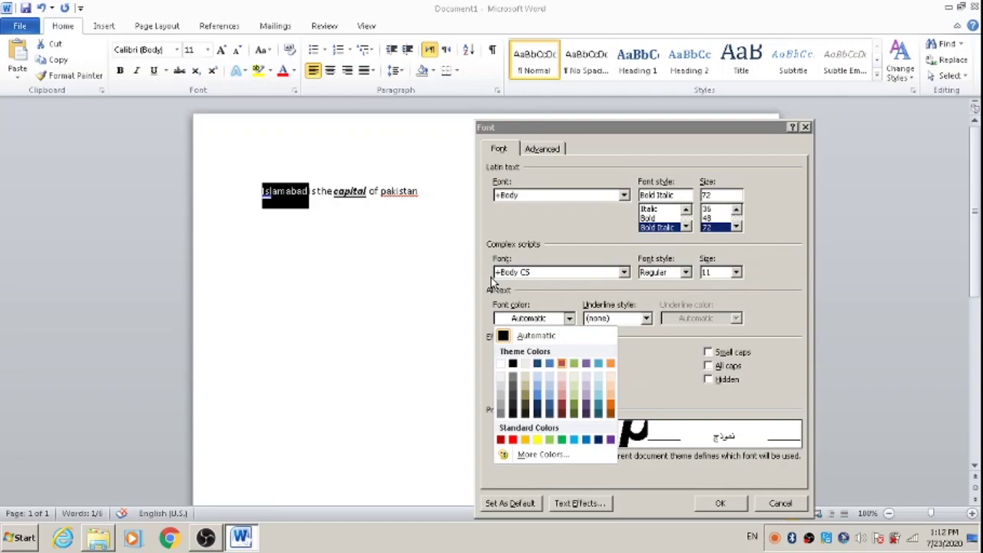
pyautogui.press('Right')
pyautogui.press('Left')
pyautogui.press('Return')
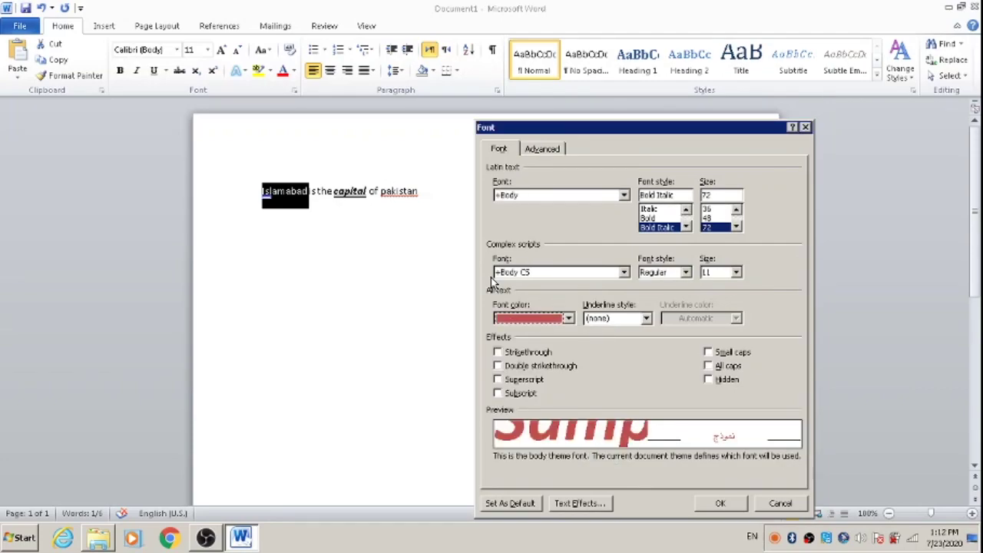
# - Move to the Underline style dropdown and show its choices
pyautogui.press('Tab')
pyautogui.hotkey('alt', 'Down')
pyautogui.press('Tab')
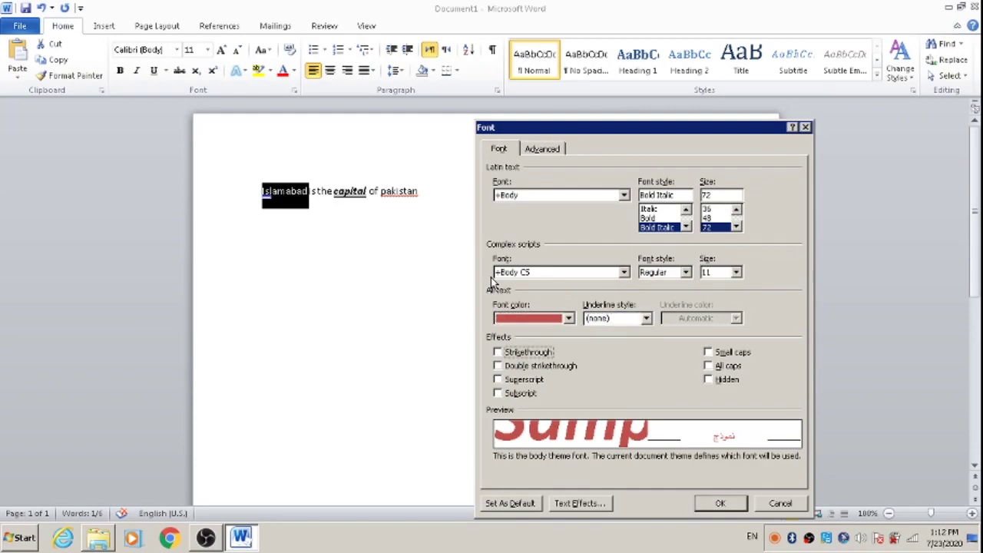
pyautogui.hotkey('shift', 'Tab')
pyautogui.hotkey('alt', 'Down')
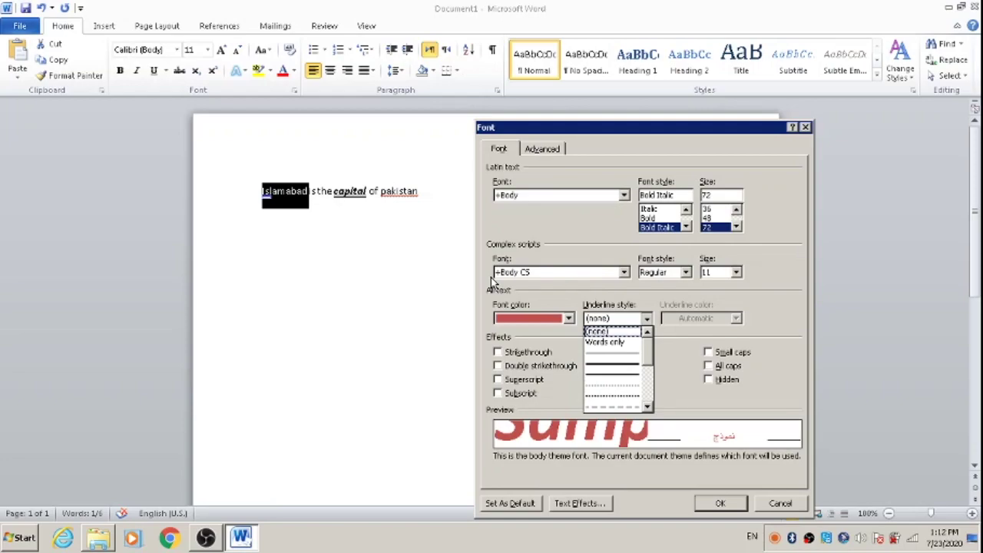
# - Pick the dotted underline style for 'Islamabad', leaving underline colour on Automatic
pyautogui.press('Down')
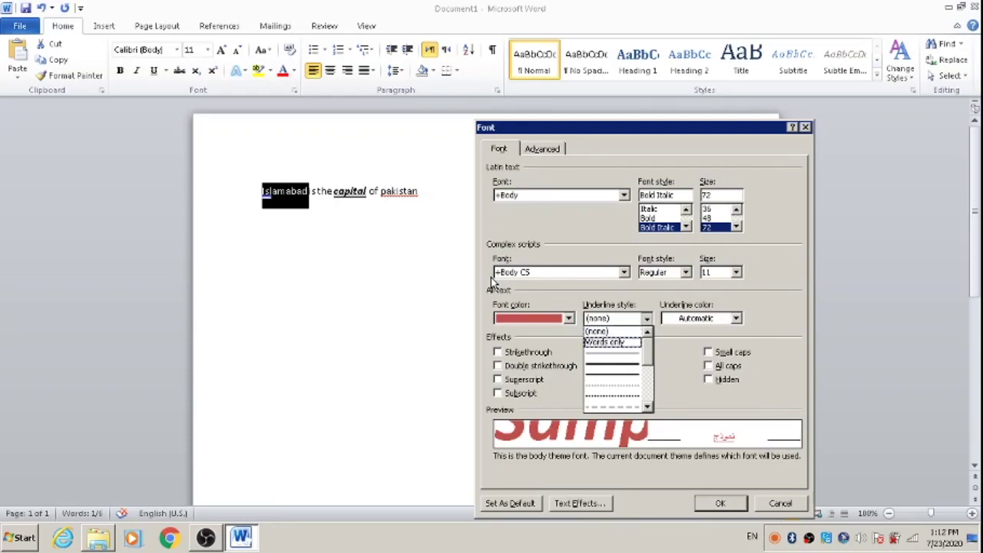
pyautogui.press('Down')
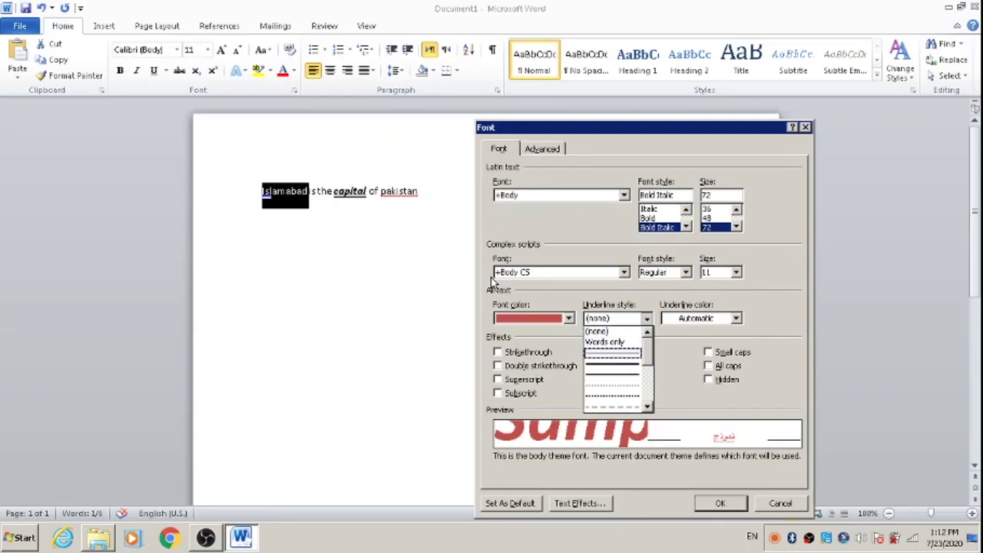
pyautogui.press('Down')
pyautogui.press('Down')
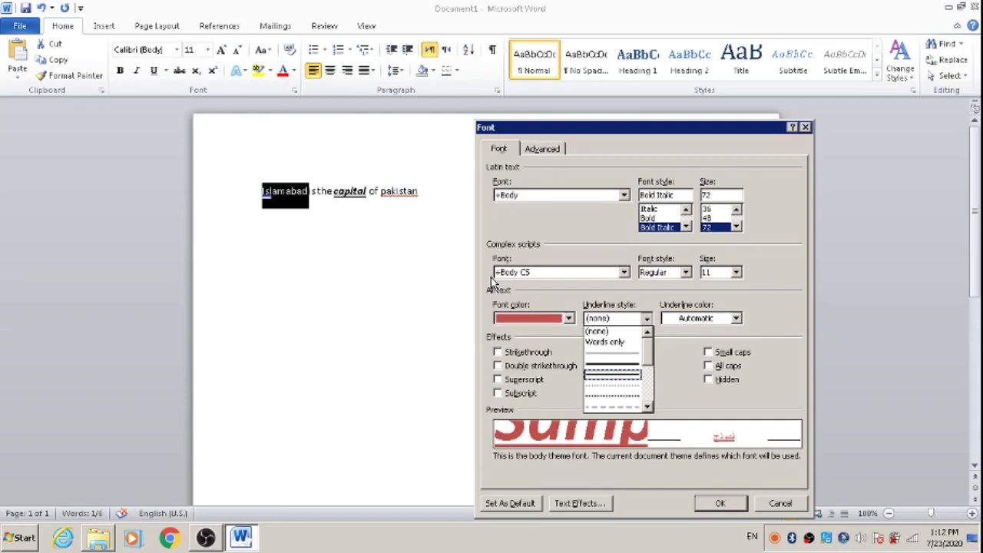
pyautogui.press('Down')
pyautogui.press('Down')
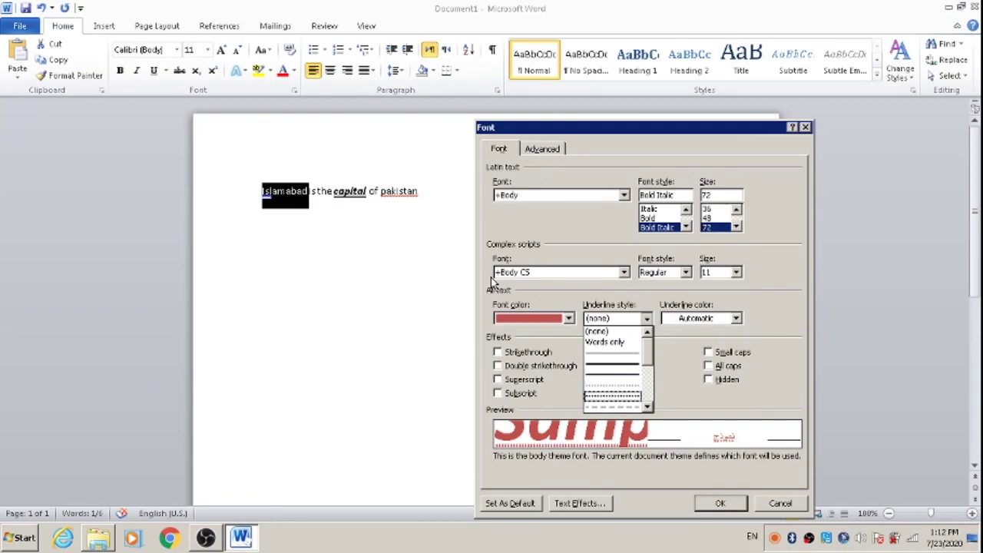
pyautogui.press('Up')
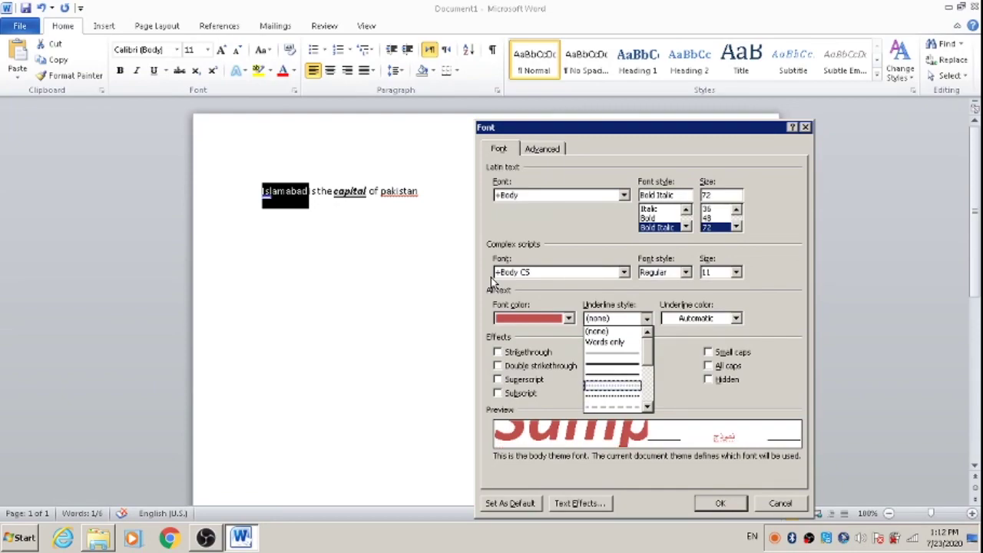
pyautogui.press('Down')
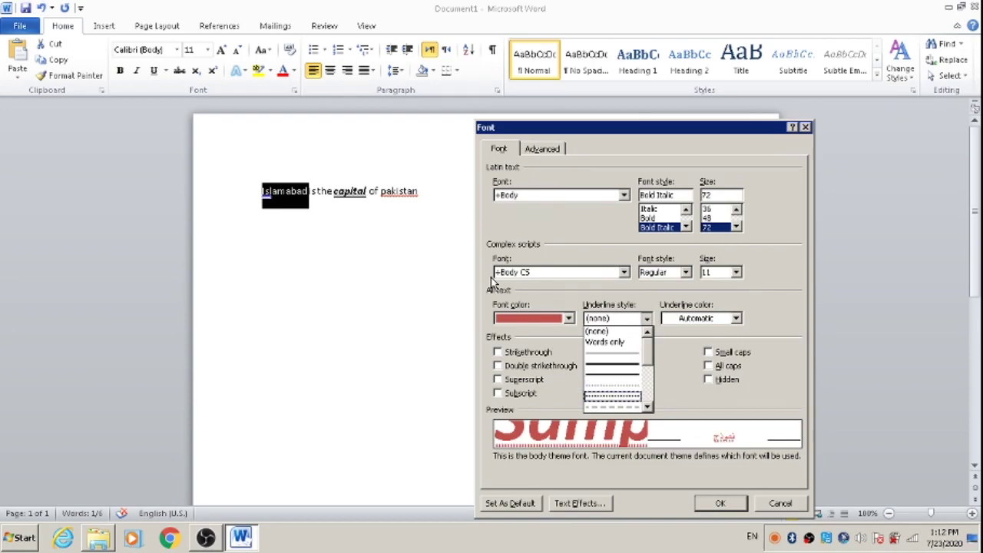
pyautogui.press('Tab')
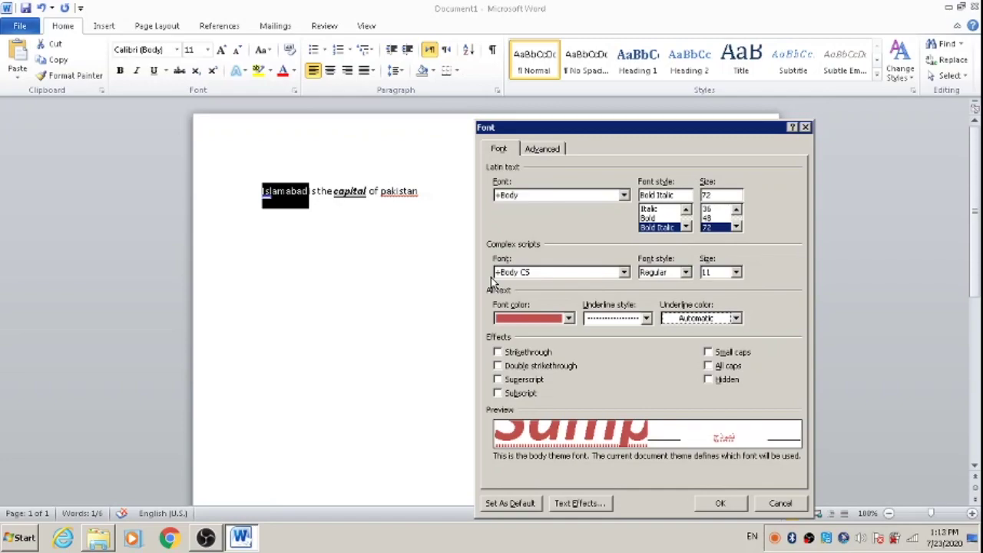
pyautogui.press('Tab')
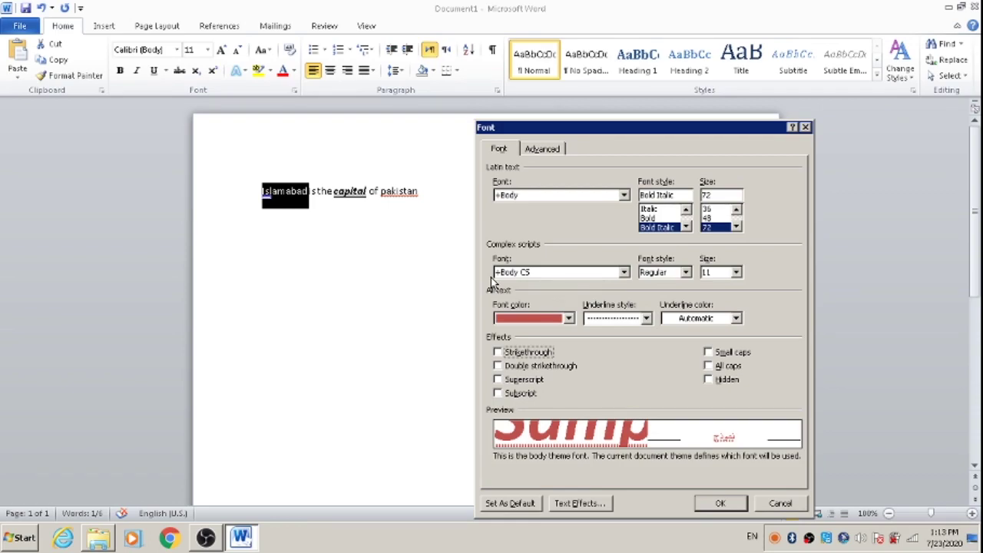
# - Check the Subscript box in the Effects section for 'Islamabad'
pyautogui.press('Tab')
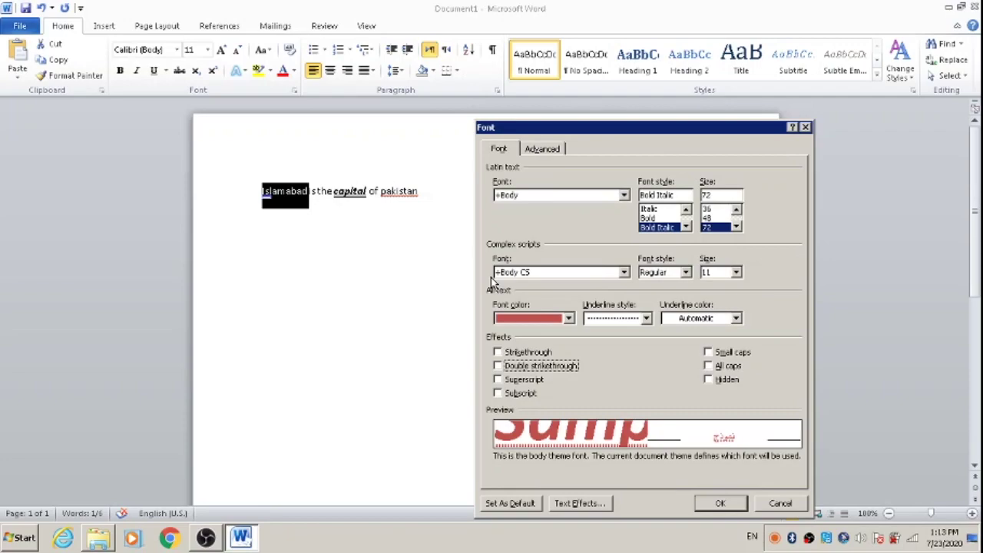
pyautogui.press('Tab')
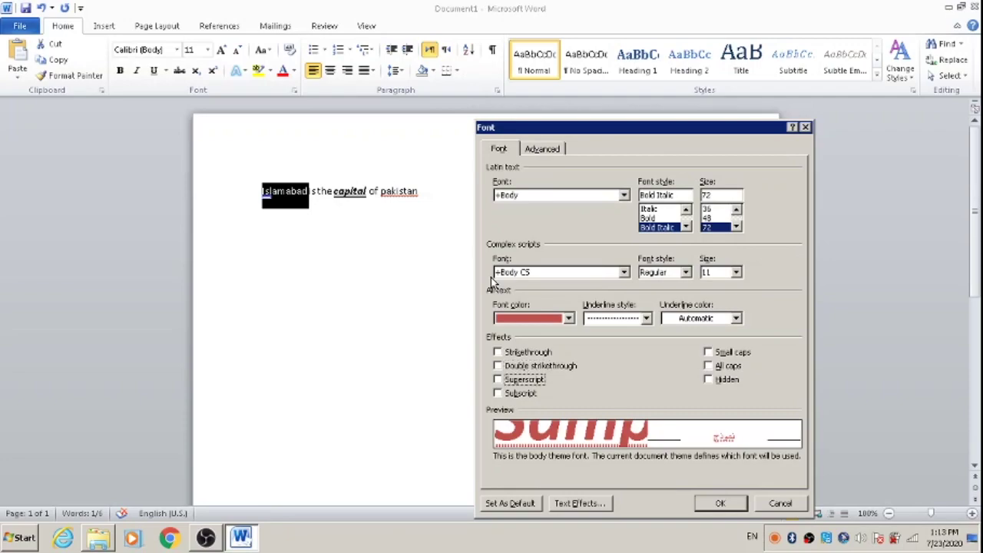
pyautogui.press('Tab')
pyautogui.press('space')
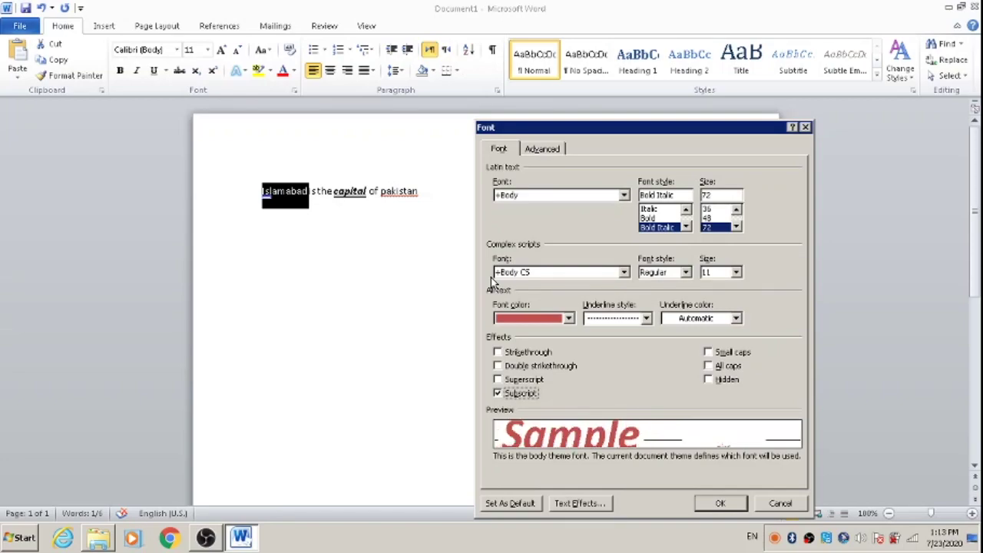
pyautogui.press('Tab')
pyautogui.press('Tab')
pyautogui.press('Tab')
pyautogui.press('Tab')
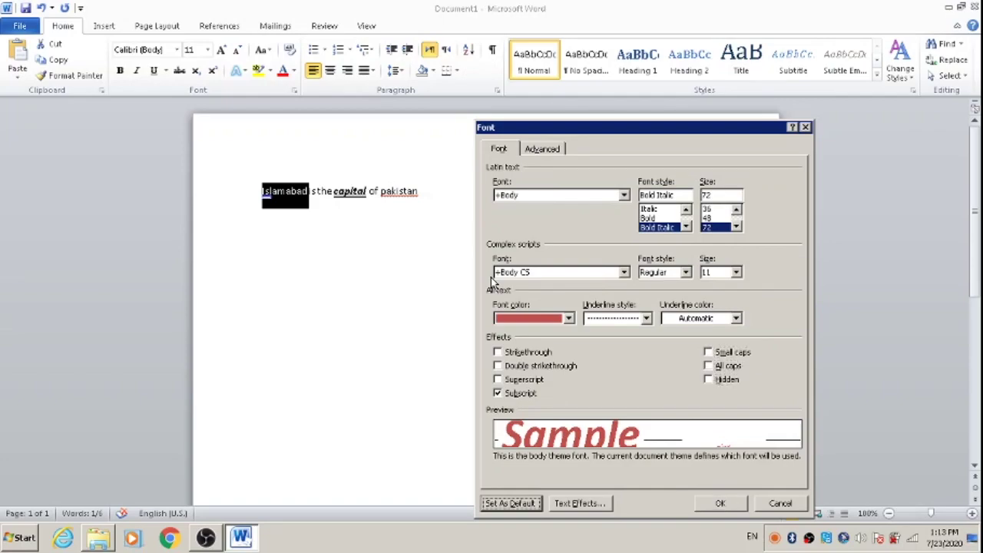
pyautogui.press('Tab')
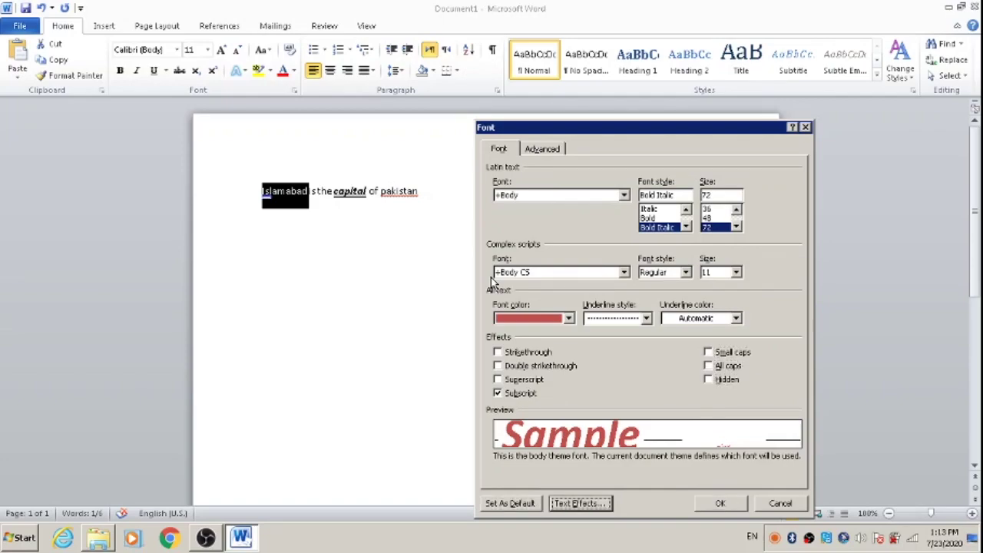
pyautogui.press('Tab')
pyautogui.press('Tab')
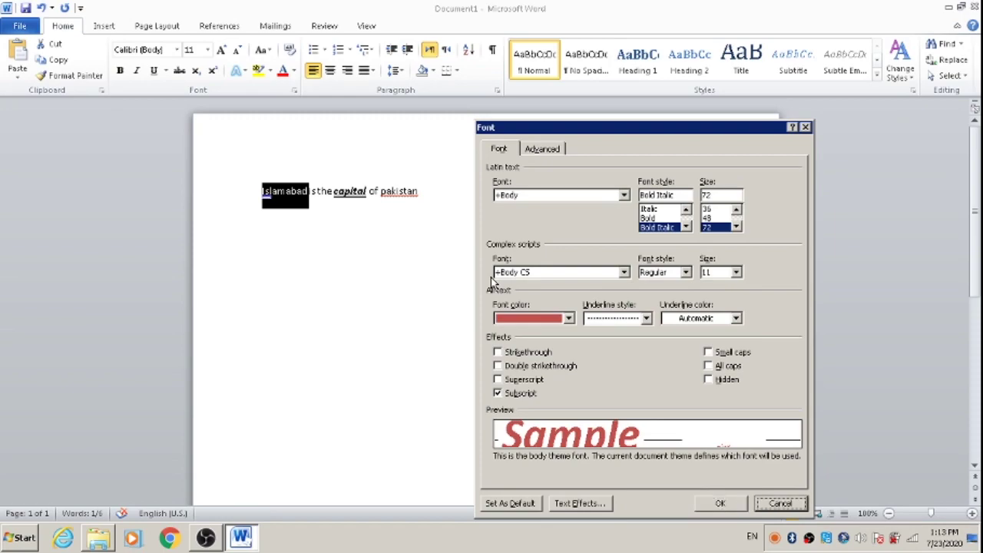
pyautogui.press('Tab')
pyautogui.press('Tab')
pyautogui.press('Tab')
pyautogui.press('Tab')
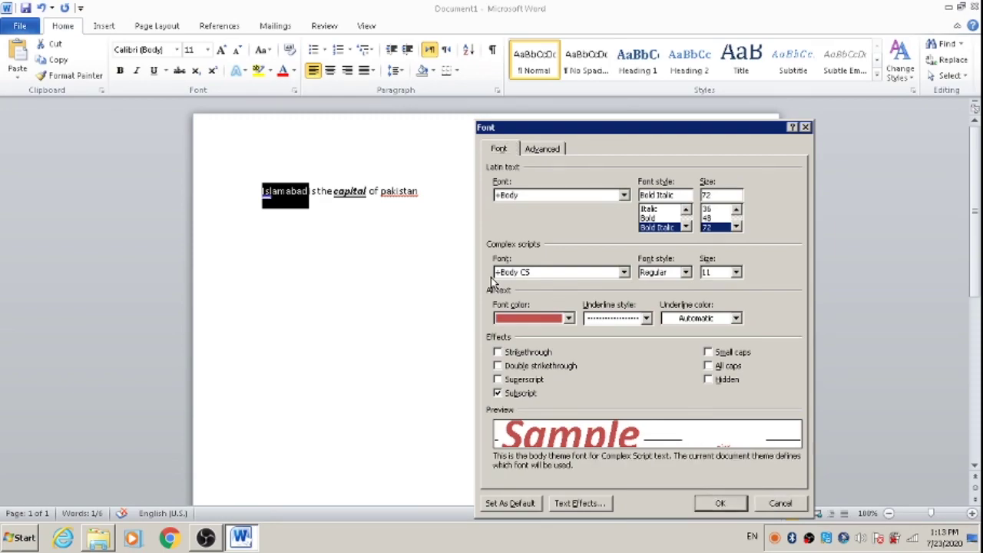
# - Apply the pending formatting so 'Islamabad' appears 72 pt bold italic with dotted underline
pyautogui.hotkey('shift', 'Tab')
pyautogui.hotkey('shift', 'Tab')
pyautogui.hotkey('shift', 'Tab')
pyautogui.hotkey('shift', 'Tab')
pyautogui.hotkey('shift', 'Tab')
pyautogui.press('Return')
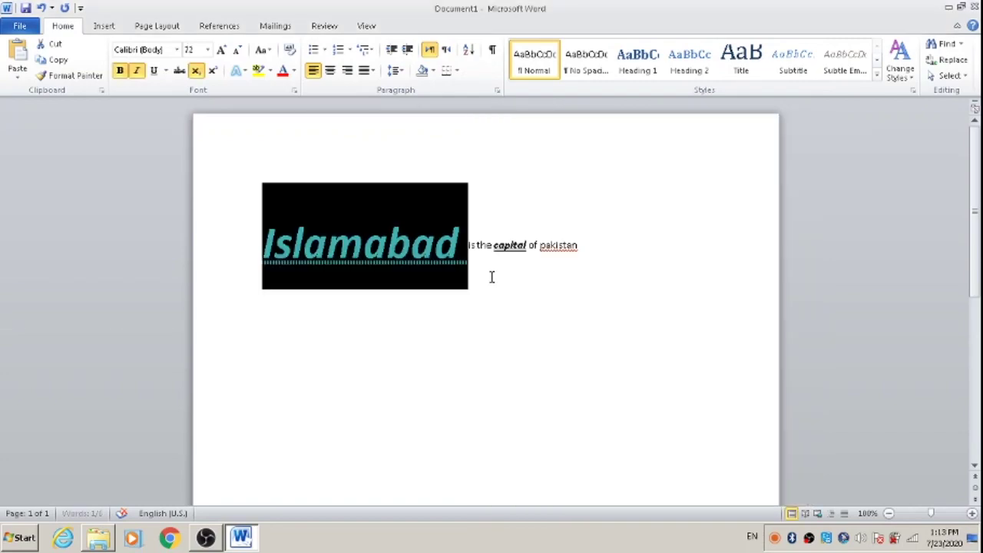